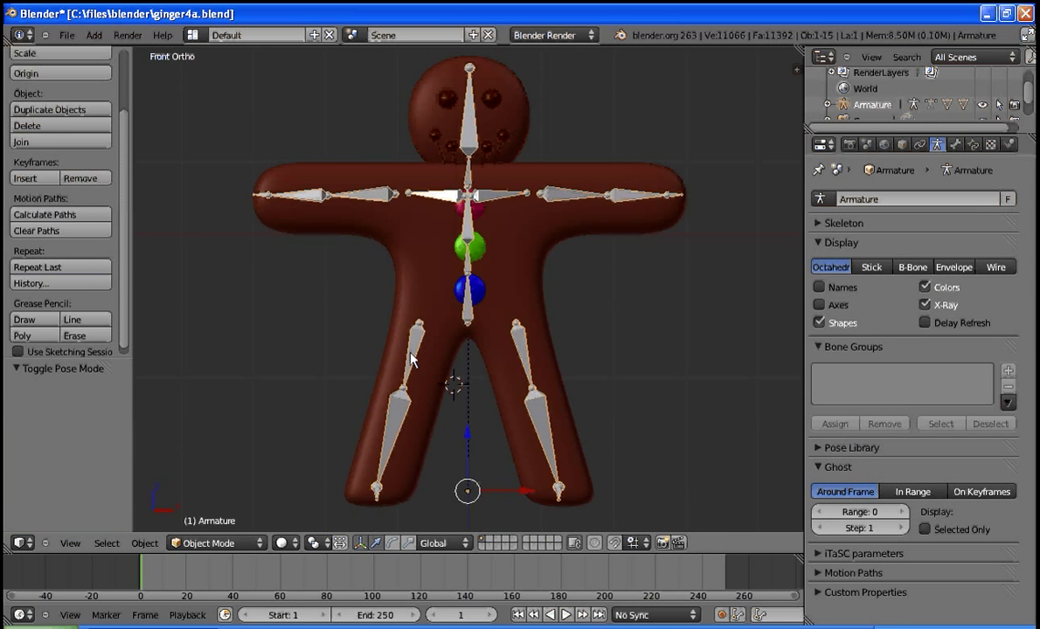
Put the armature into Pose Mode
{"action": "key", "text": "ctrl+Tab"}
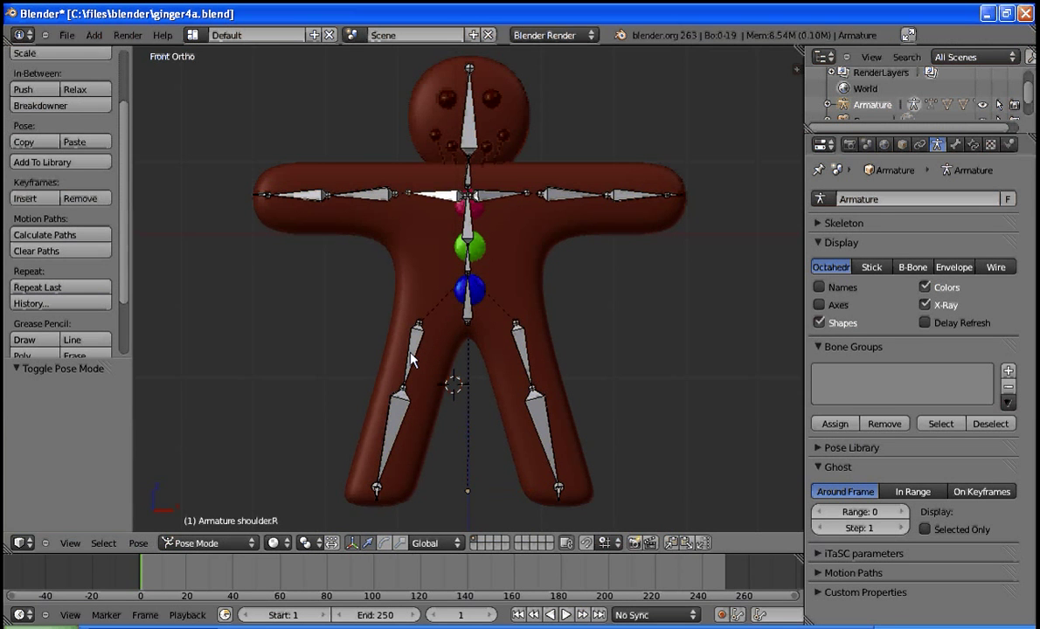
{"action": "left_click", "coordinate": [247, 543]}
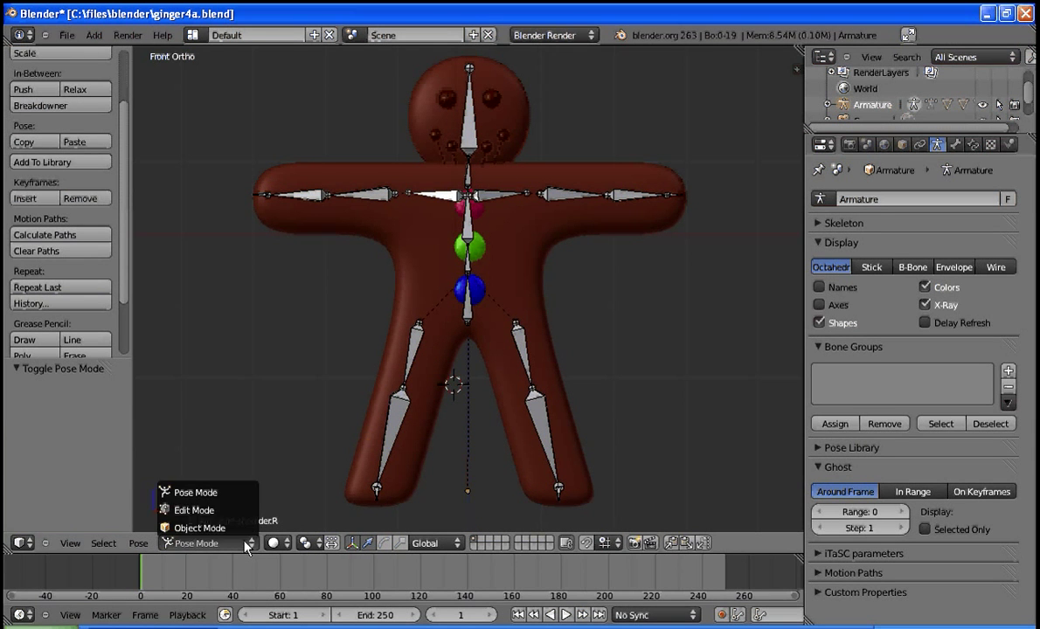
Try rotating the shin.L bone with both plain and trackball rotation, cancelling each attempt
{"action": "right_click", "coordinate": [548, 437]}
{"action": "key", "text": "r"}
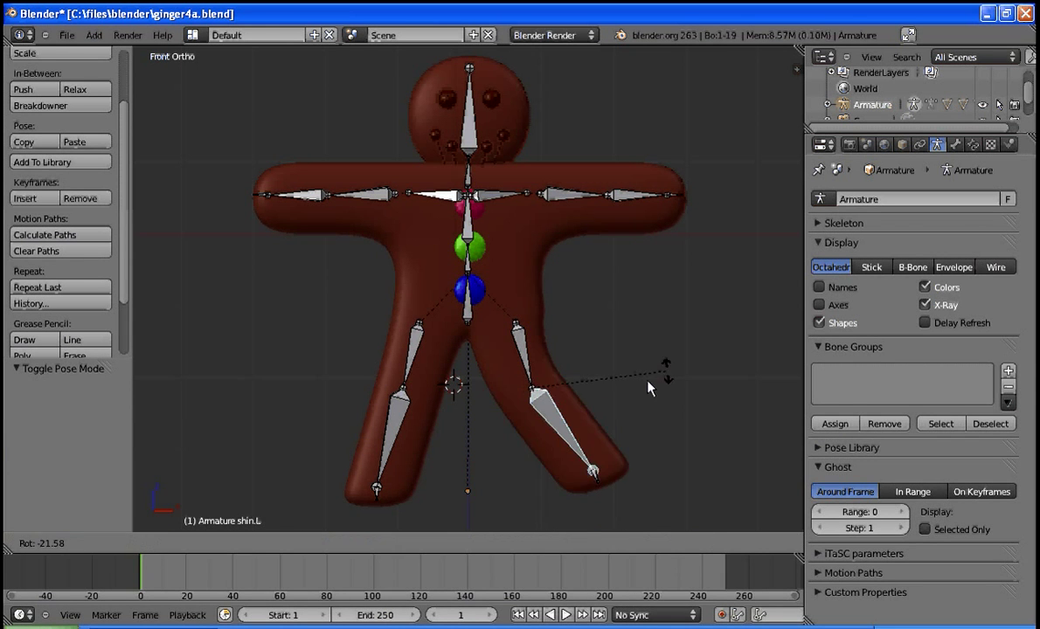
{"action": "right_click", "coordinate": [648, 388]}
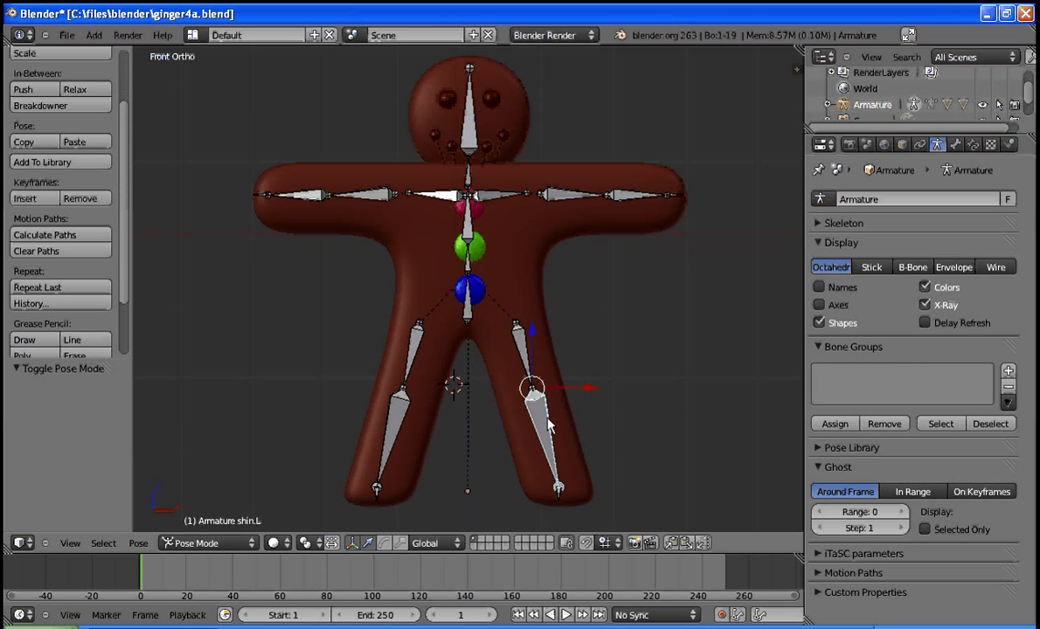
{"action": "key", "text": "r"}
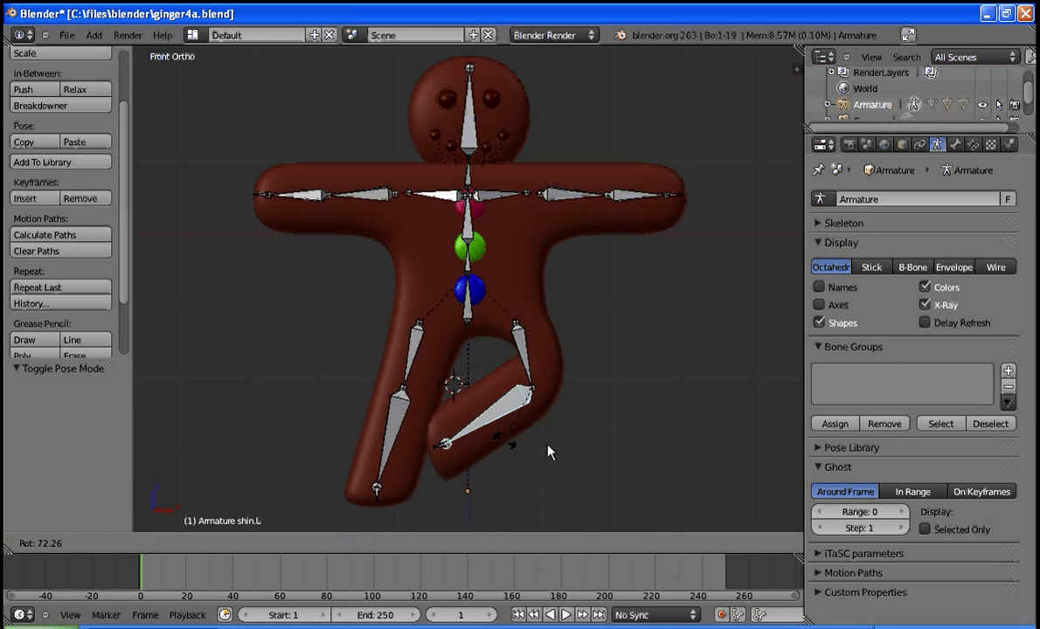
{"action": "right_click", "coordinate": [610, 421]}
{"action": "key", "text": "r"}
{"action": "key", "text": "r"}
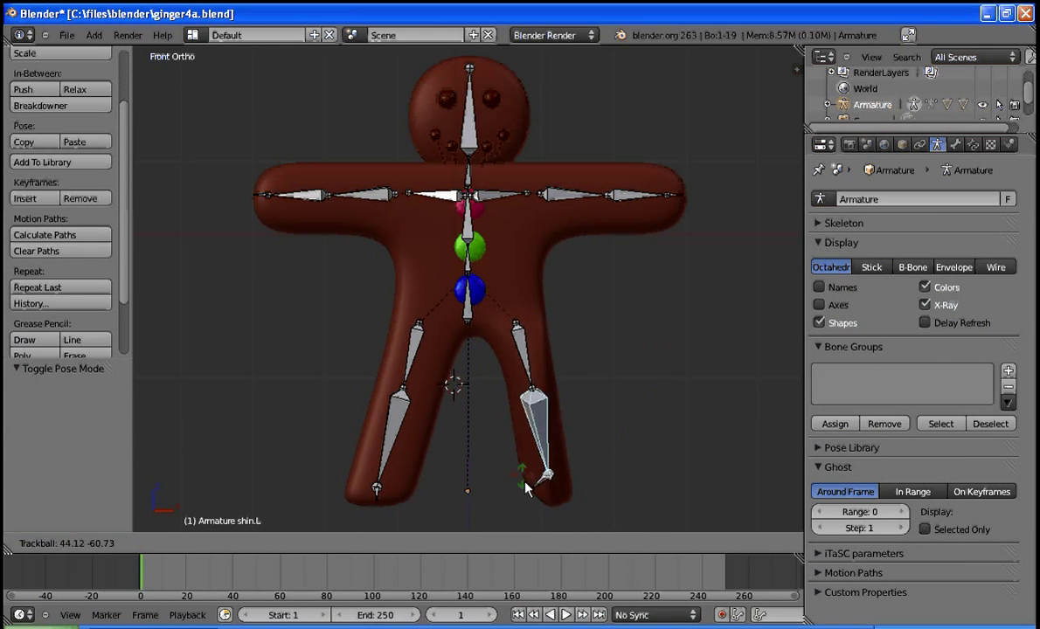
{"action": "right_click", "coordinate": [654, 453]}
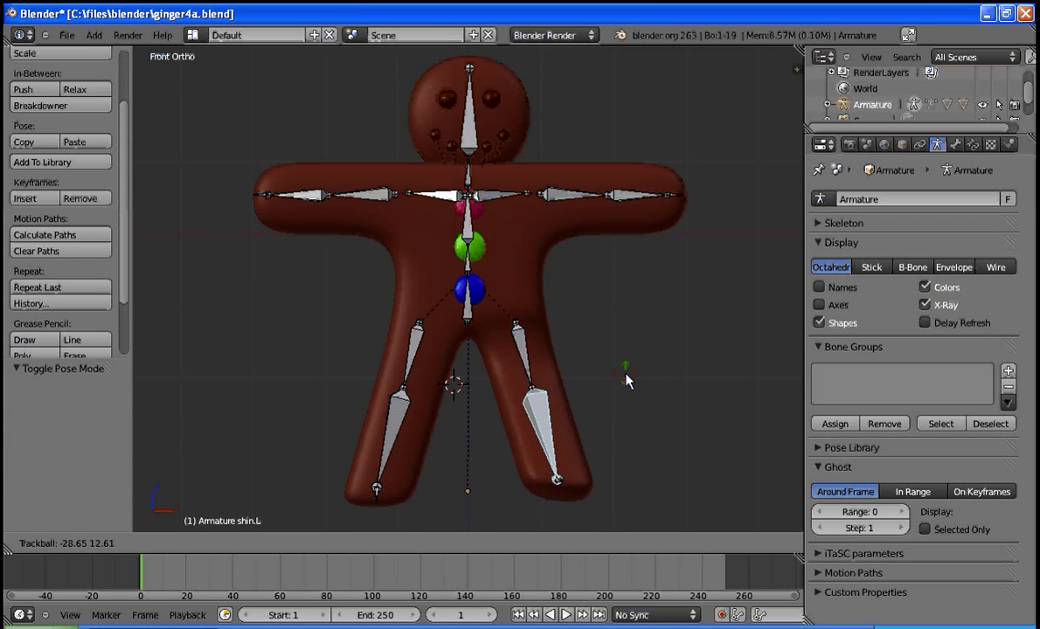
{"action": "key", "text": "r"}
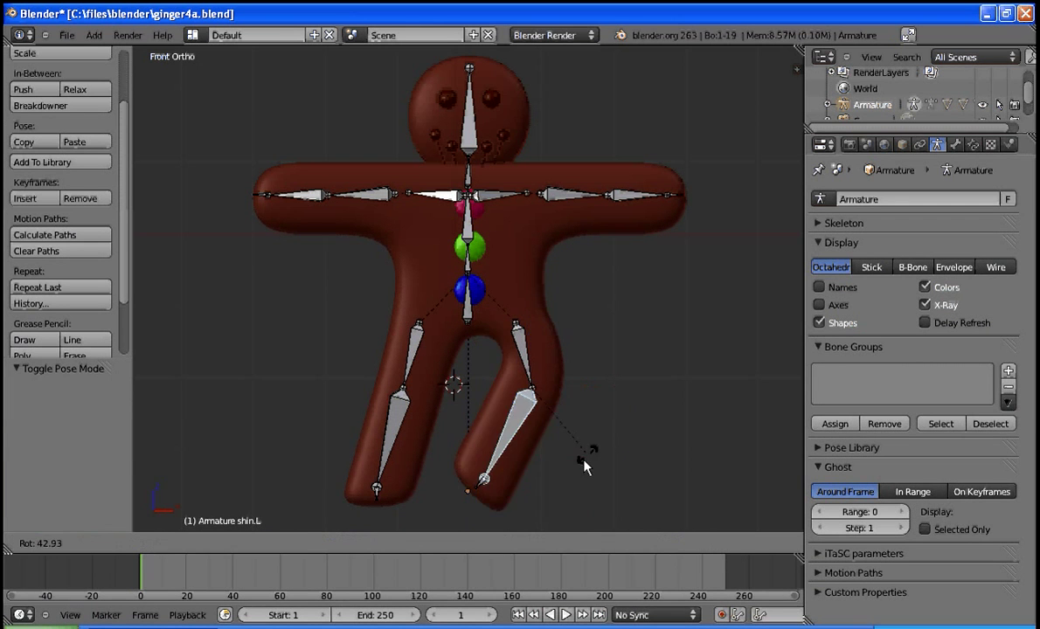
{"action": "right_click", "coordinate": [586, 467]}
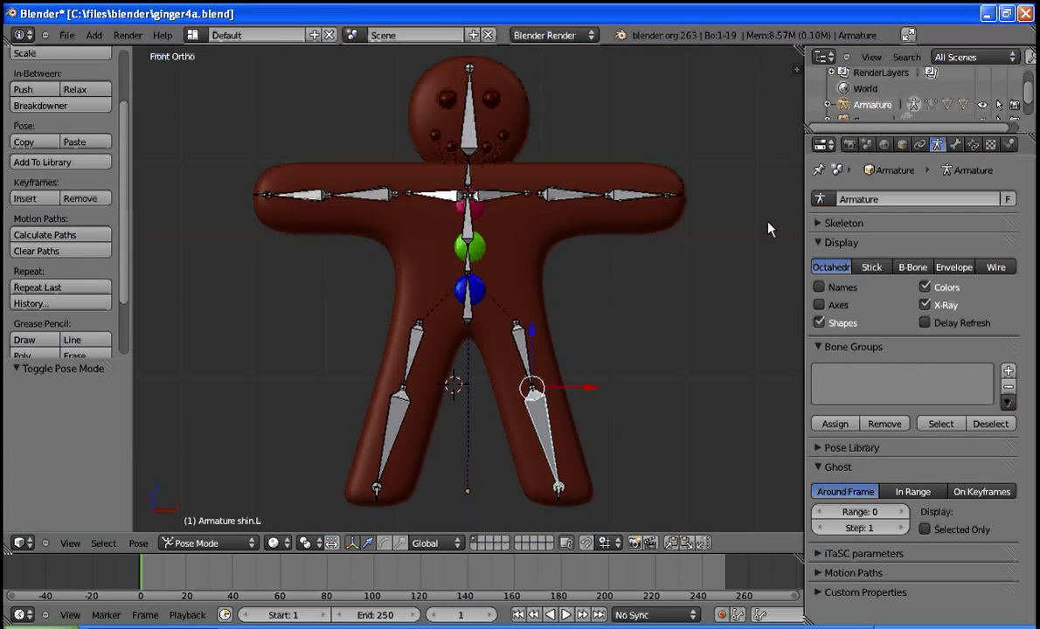
Try the Stick bone display while selecting forearm.L, then restore the Octahedral display
{"action": "left_click", "coordinate": [868, 268]}
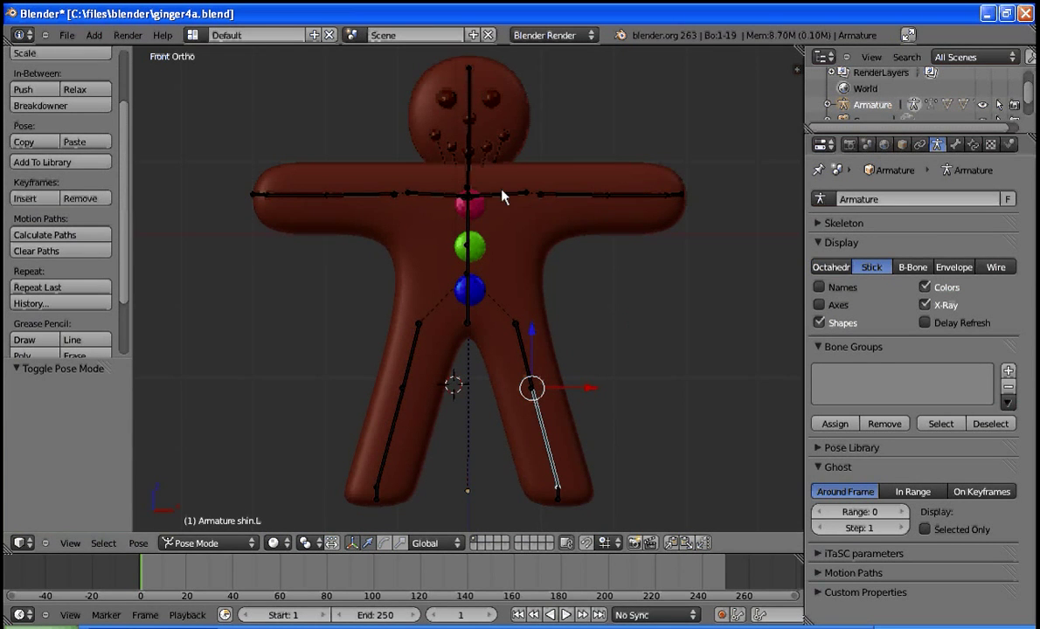
{"action": "right_click", "coordinate": [660, 204]}
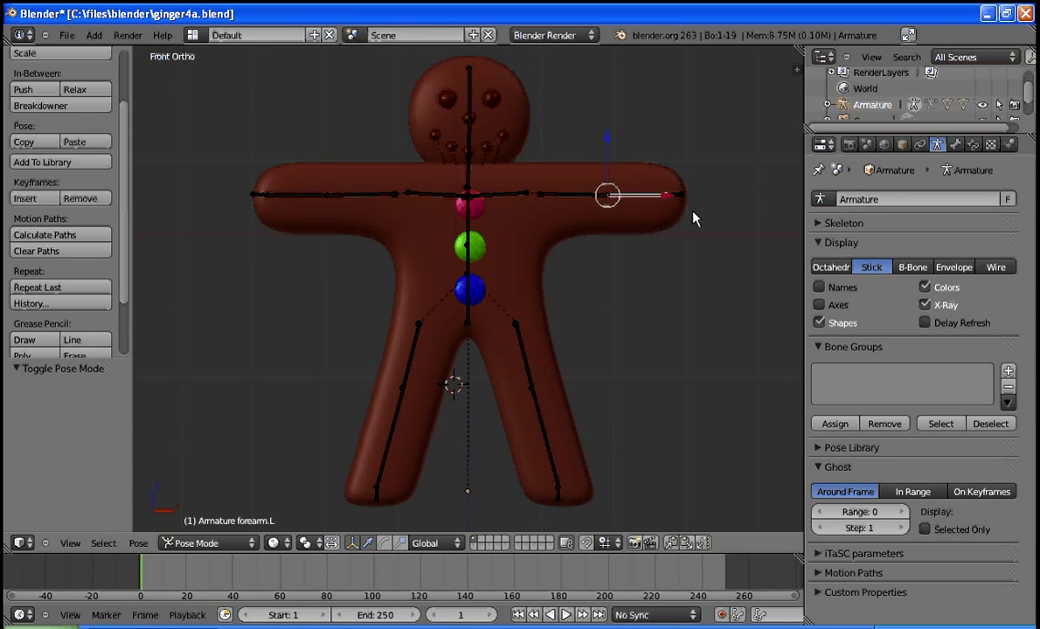
{"action": "key", "text": "r"}
{"action": "key", "text": "Escape"}
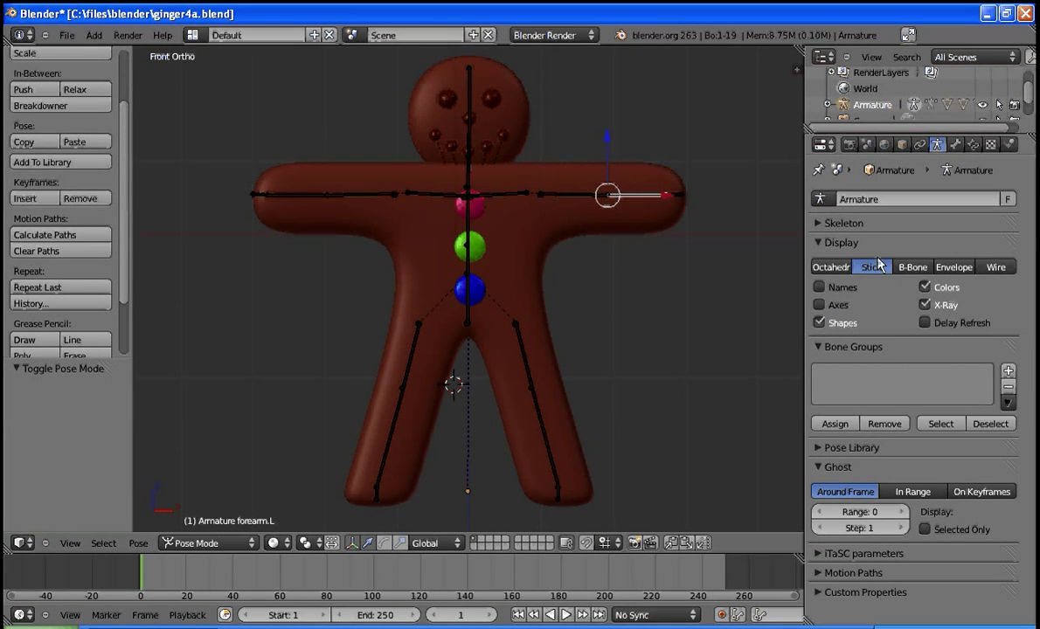
{"action": "left_click", "coordinate": [831, 268]}
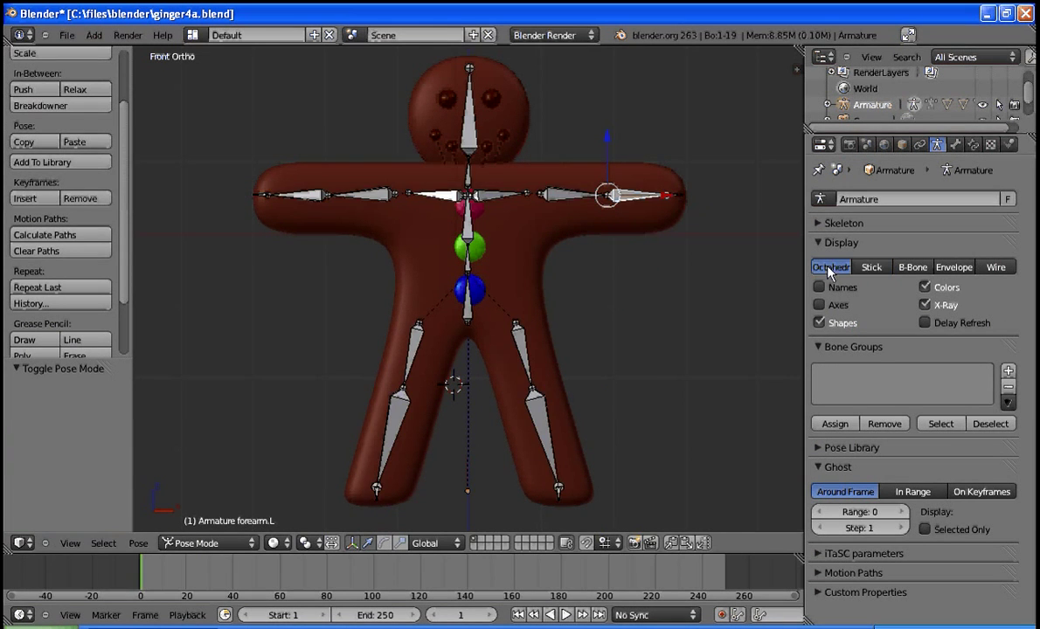
Rotate the upper_arm.L bone down by about 44 degrees
{"action": "right_click", "coordinate": [575, 196]}
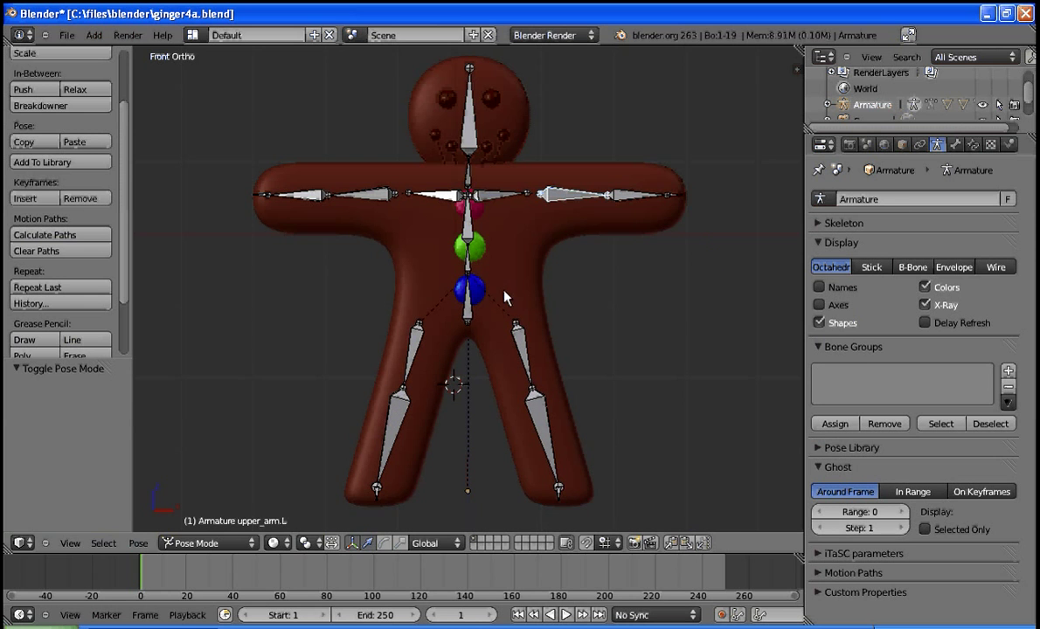
{"action": "key", "text": "r"}
{"action": "left_click", "coordinate": [626, 350]}
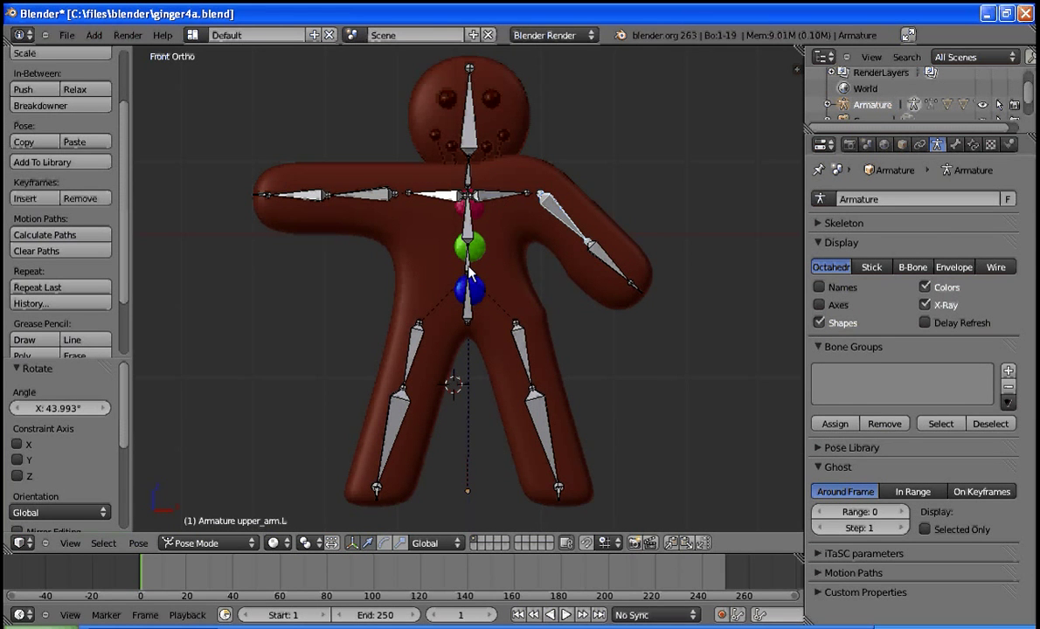
Put the gingerbread body mesh into Weight Paint mode and rotate the forearm.L bone by about 40 degrees
{"action": "right_click", "coordinate": [421, 269]}
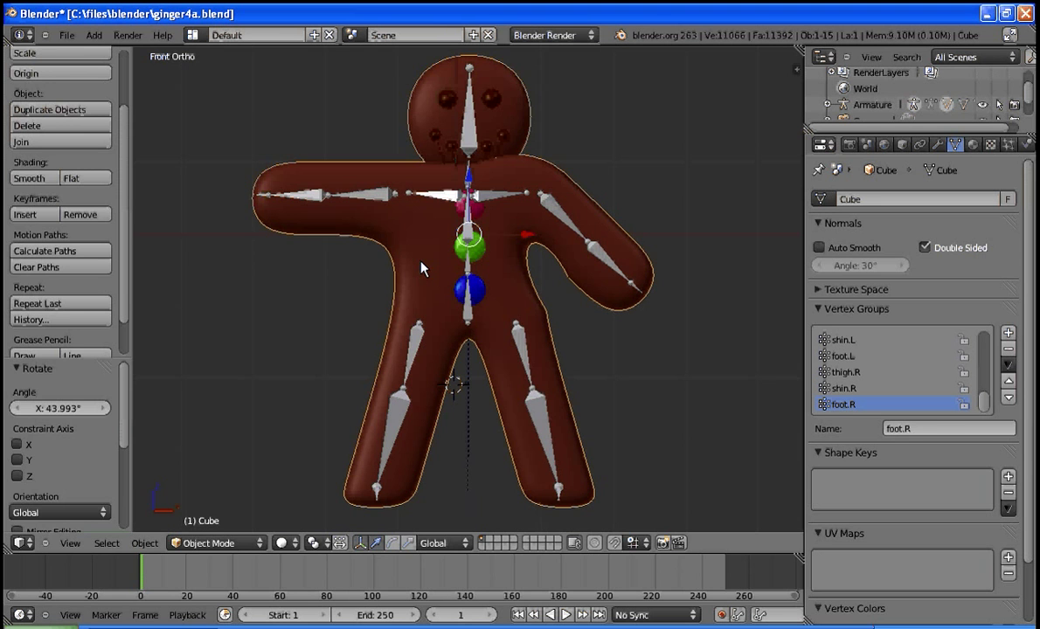
{"action": "key", "text": "ctrl+Tab"}
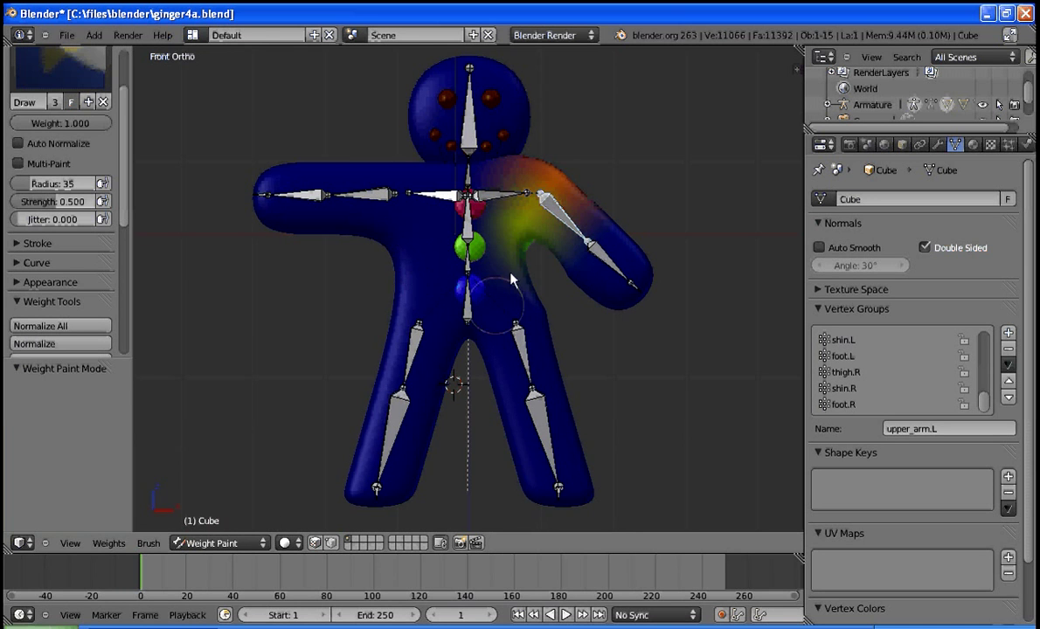
{"action": "right_click", "coordinate": [614, 268]}
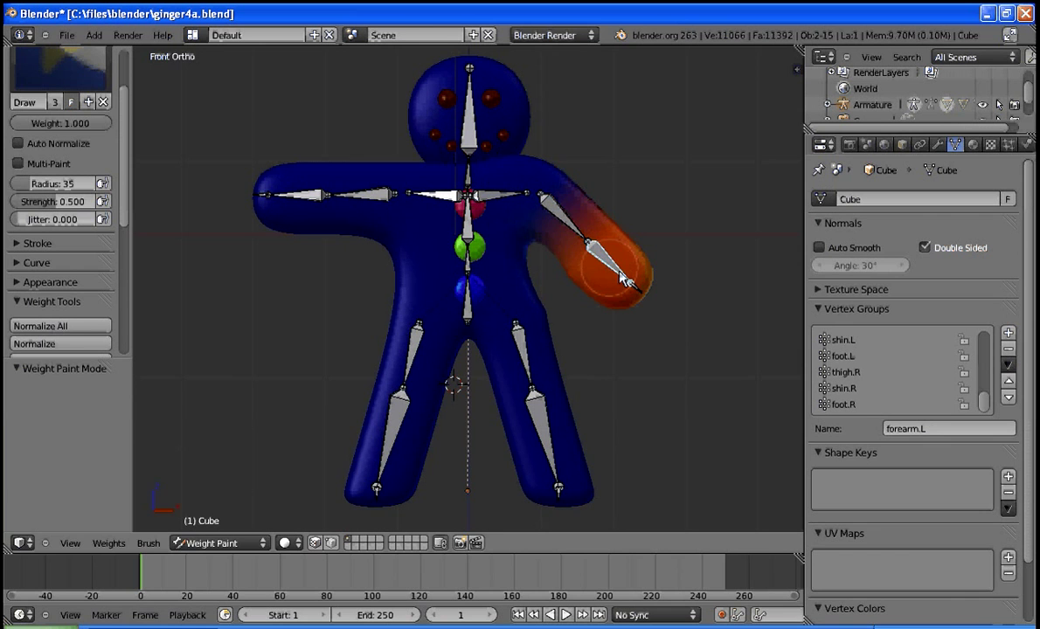
{"action": "key", "text": "r"}
{"action": "left_click", "coordinate": [629, 295]}
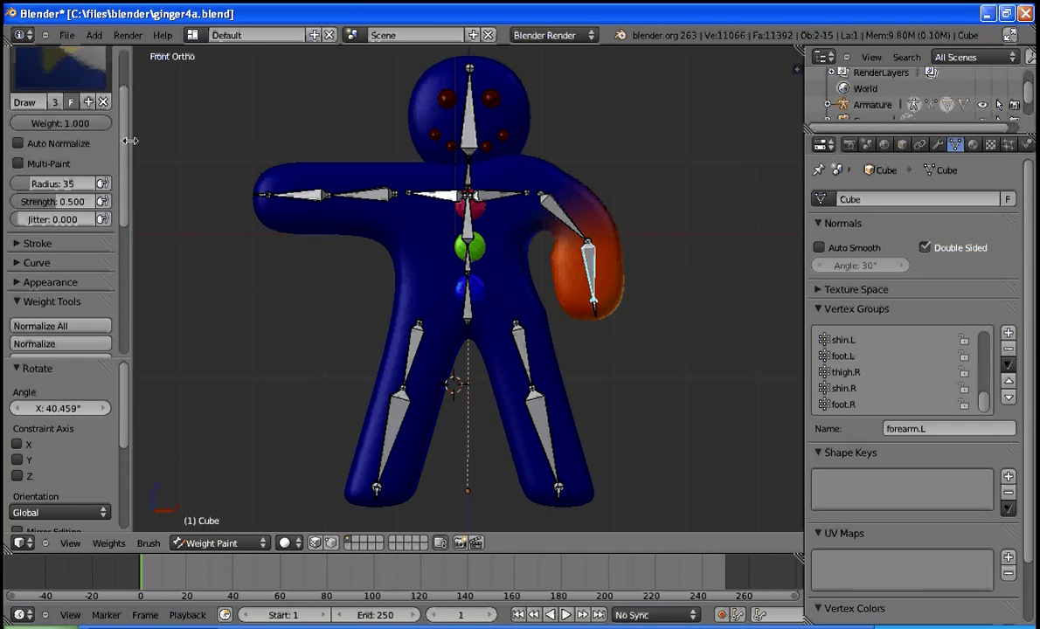
Try painting forearm.L influence over the shoulders and opposite arm at weight 1.000, then reducing it at weight 0.000
{"action": "left_click_drag", "start_coordinate": [131, 141], "coordinate": [181, 138]}
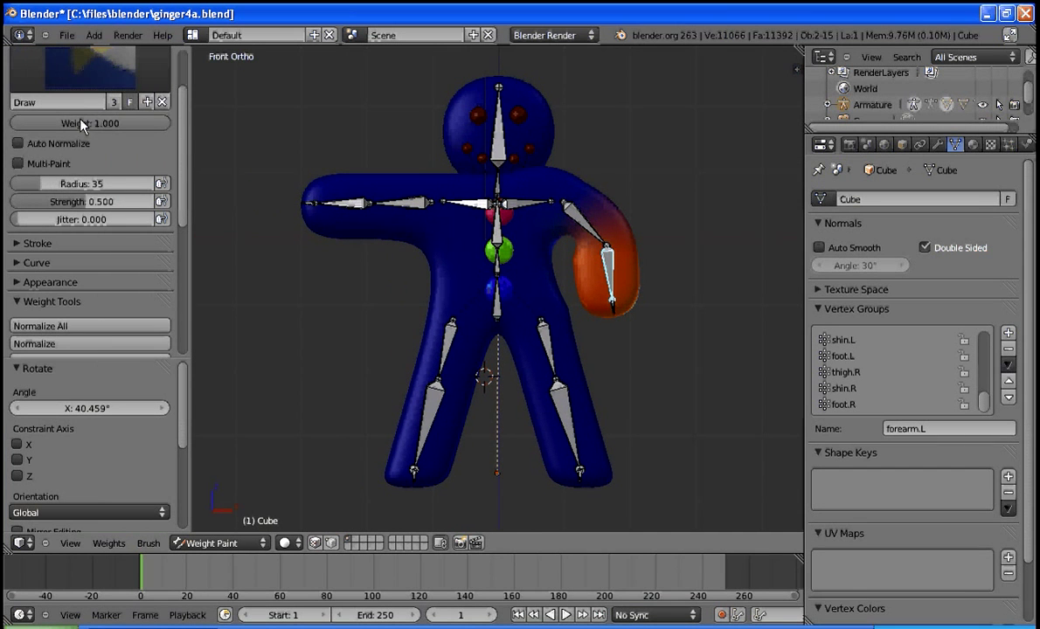
{"action": "scroll", "coordinate": [169, 88], "scroll_direction": "up", "scroll_amount": 3}
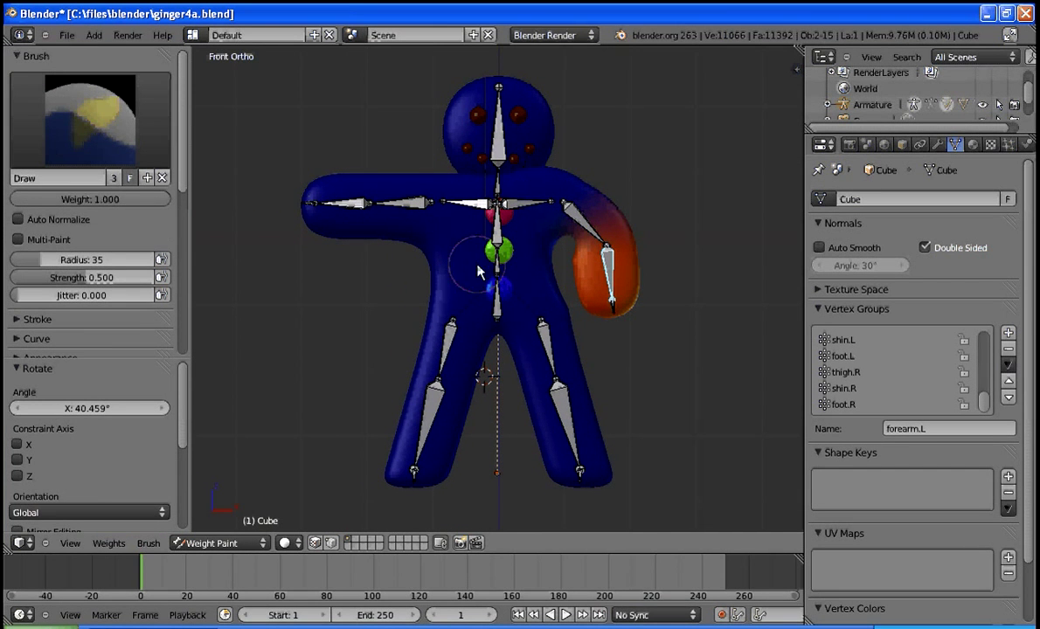
{"action": "mouse_move", "coordinate": [606, 251]}
{"action": "left_mouse_down"}
{"action": "mouse_move", "coordinate": [601, 215]}
{"action": "mouse_move", "coordinate": [528, 181]}
{"action": "mouse_move", "coordinate": [335, 172]}
{"action": "mouse_move", "coordinate": [307, 189]}
{"action": "left_mouse_up"}
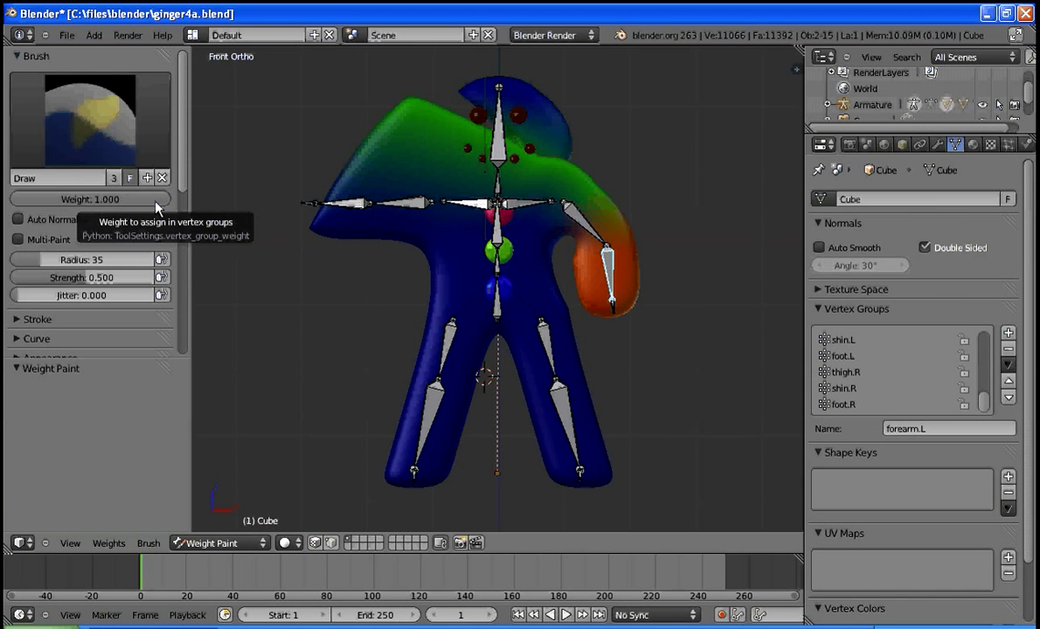
{"action": "left_click_drag", "start_coordinate": [155, 204], "coordinate": [21, 199]}
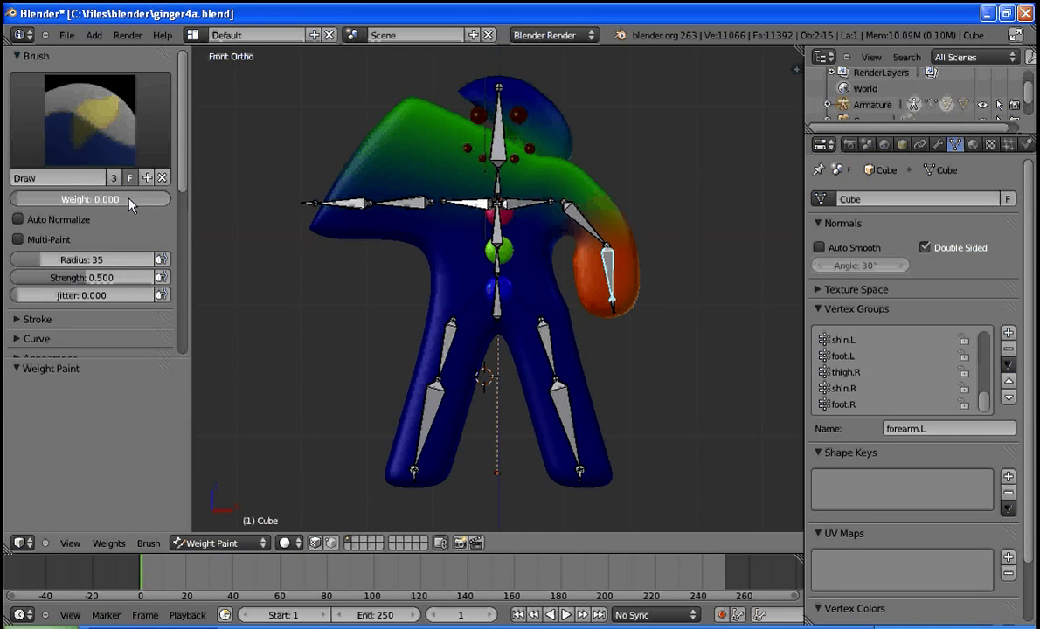
{"action": "mouse_move", "coordinate": [353, 159]}
{"action": "left_mouse_down"}
{"action": "mouse_move", "coordinate": [436, 134]}
{"action": "mouse_move", "coordinate": [401, 120]}
{"action": "mouse_move", "coordinate": [361, 164]}
{"action": "mouse_move", "coordinate": [400, 122]}
{"action": "mouse_move", "coordinate": [347, 148]}
{"action": "mouse_move", "coordinate": [338, 184]}
{"action": "mouse_move", "coordinate": [388, 125]}
{"action": "mouse_move", "coordinate": [433, 162]}
{"action": "mouse_move", "coordinate": [459, 145]}
{"action": "left_mouse_up"}
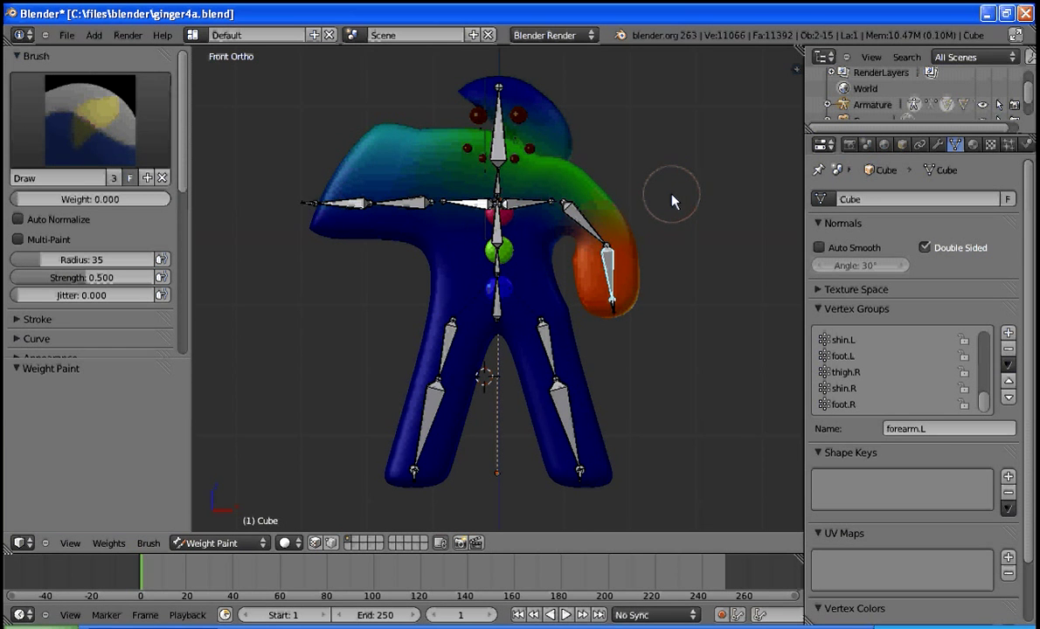
Undo the test weight-paint strokes made for forearm.L
{"action": "key", "text": "ctrl+z"}
{"action": "key", "text": "ctrl+z"}
{"action": "key", "text": "ctrl+z"}
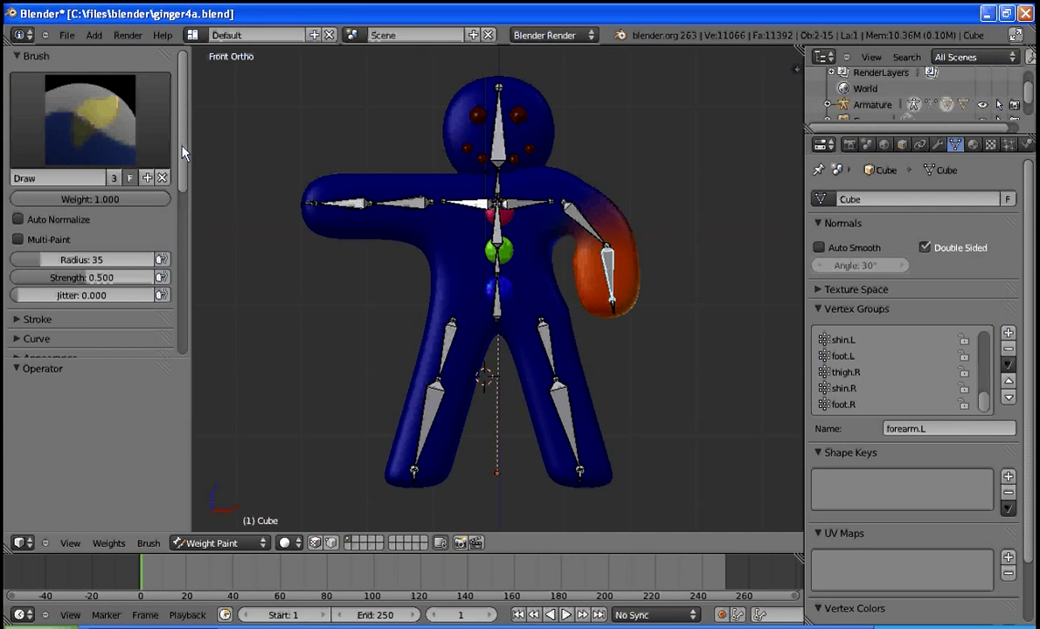
Enable X Mirror for weight painting and make forearm.L the only selected bone
{"action": "left_click_drag", "start_coordinate": [184, 153], "coordinate": [167, 321]}
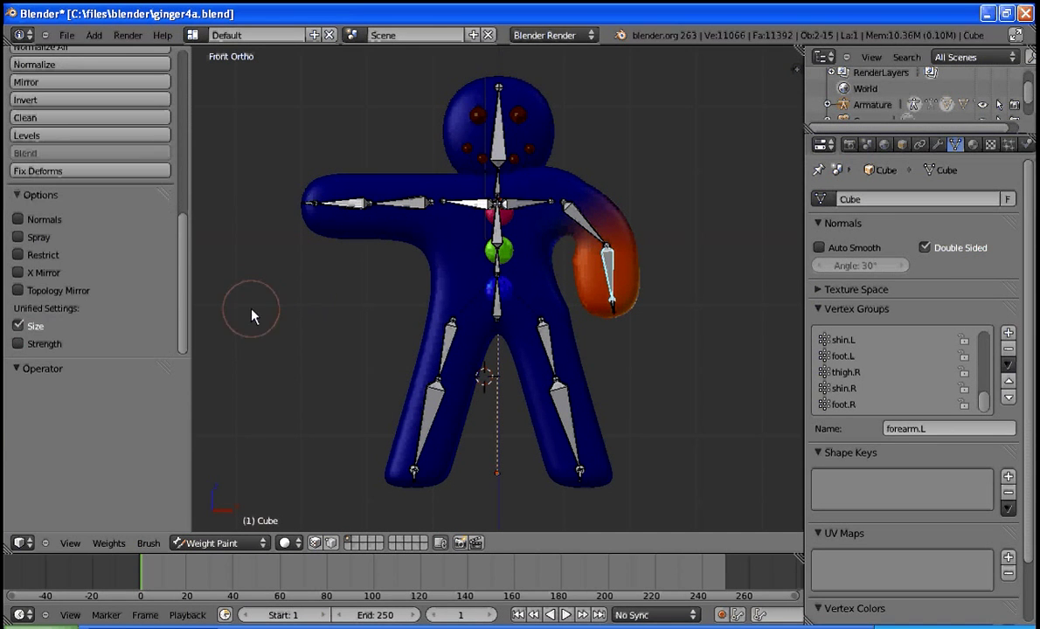
{"action": "left_click", "coordinate": [18, 273]}
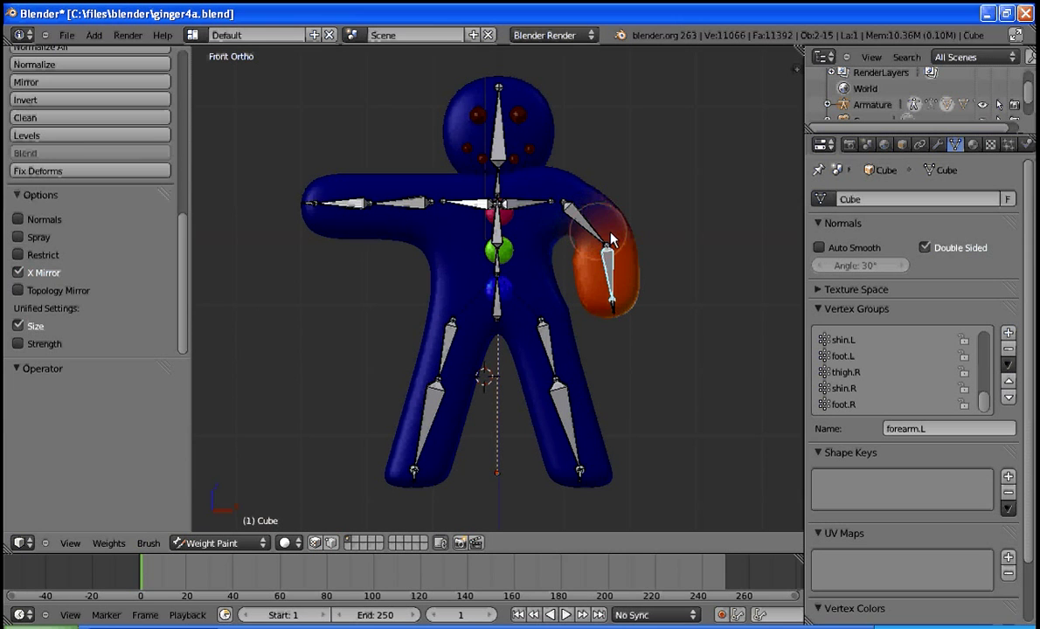
{"action": "key", "text": "a"}
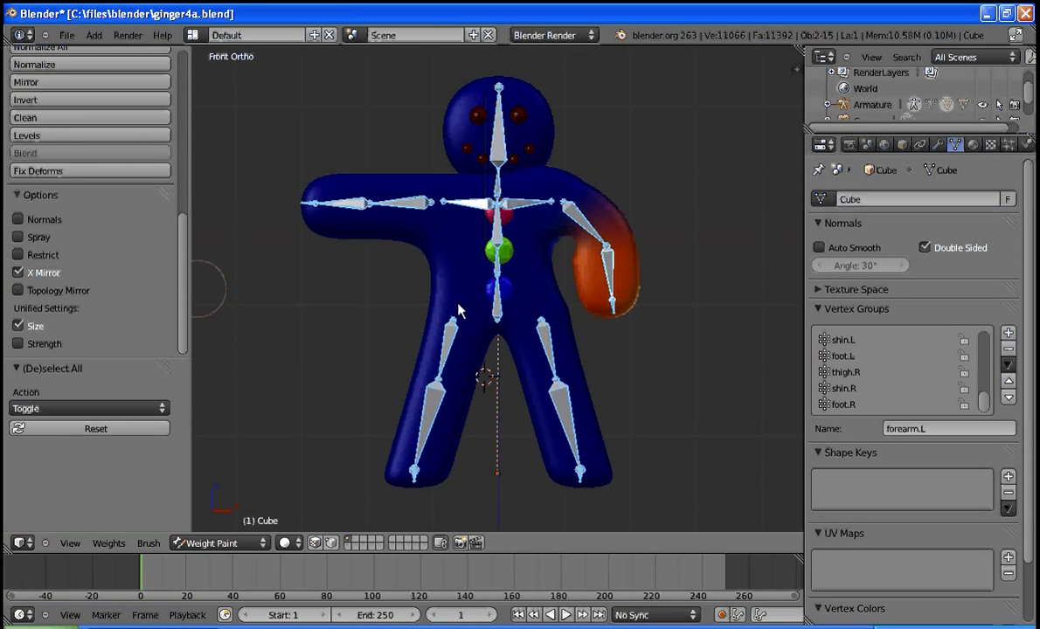
{"action": "right_click", "coordinate": [612, 278]}
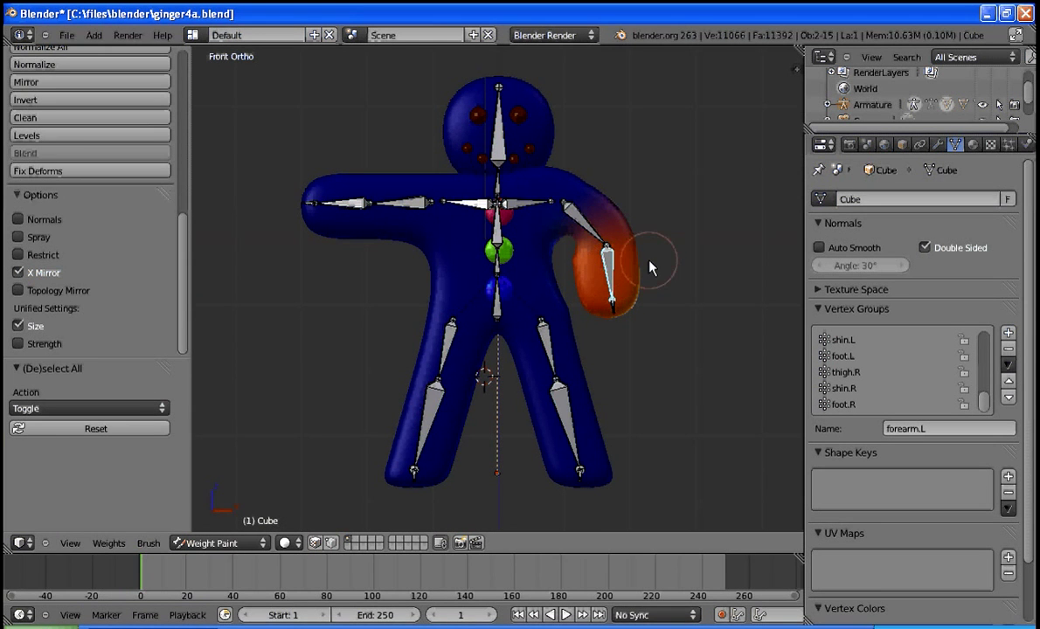
{"action": "mouse_move", "coordinate": [538, 206]}
{"action": "left_mouse_down"}
{"action": "mouse_move", "coordinate": [612, 225]}
{"action": "mouse_move", "coordinate": [616, 238]}
{"action": "left_mouse_up"}
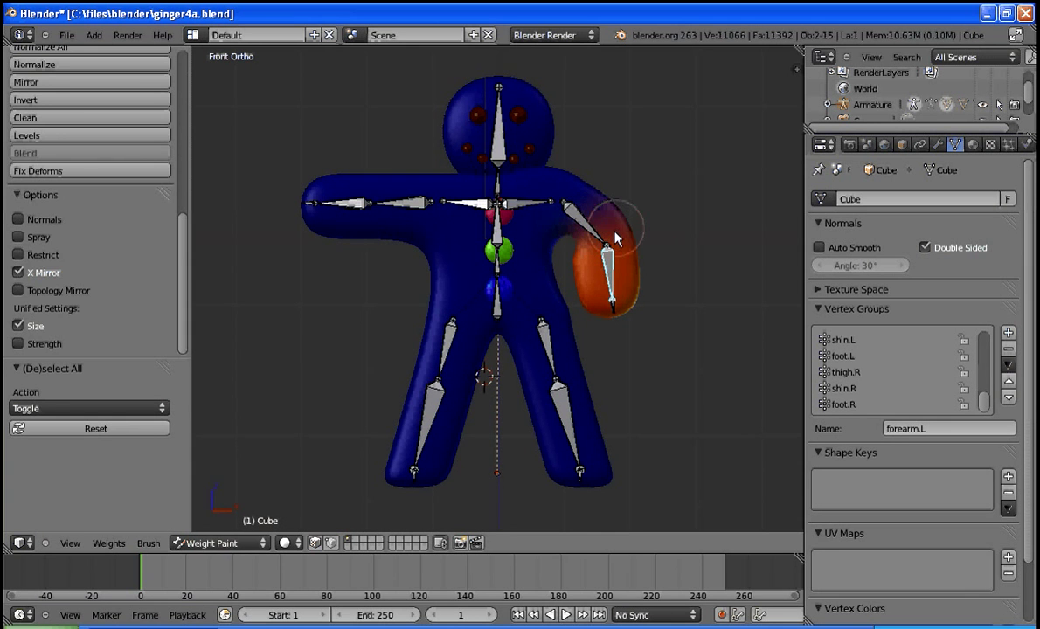
{"action": "scroll", "coordinate": [166, 238], "scroll_direction": "up", "scroll_amount": 10}
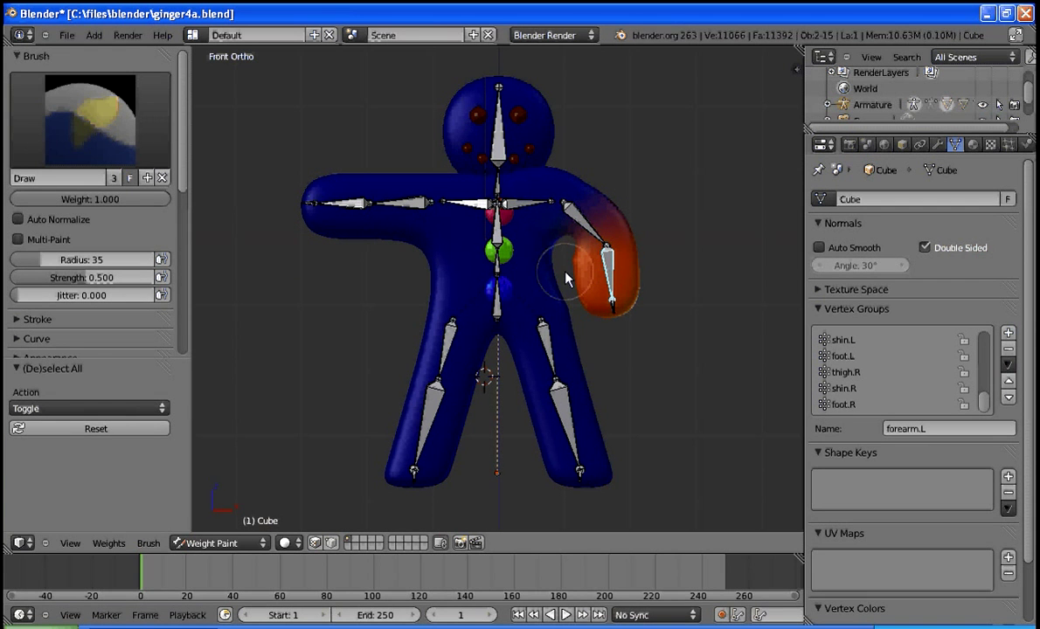
Try rotating the upper_arm.L bone to check its weighting, then cancel the rotation
{"action": "right_click", "coordinate": [572, 219]}
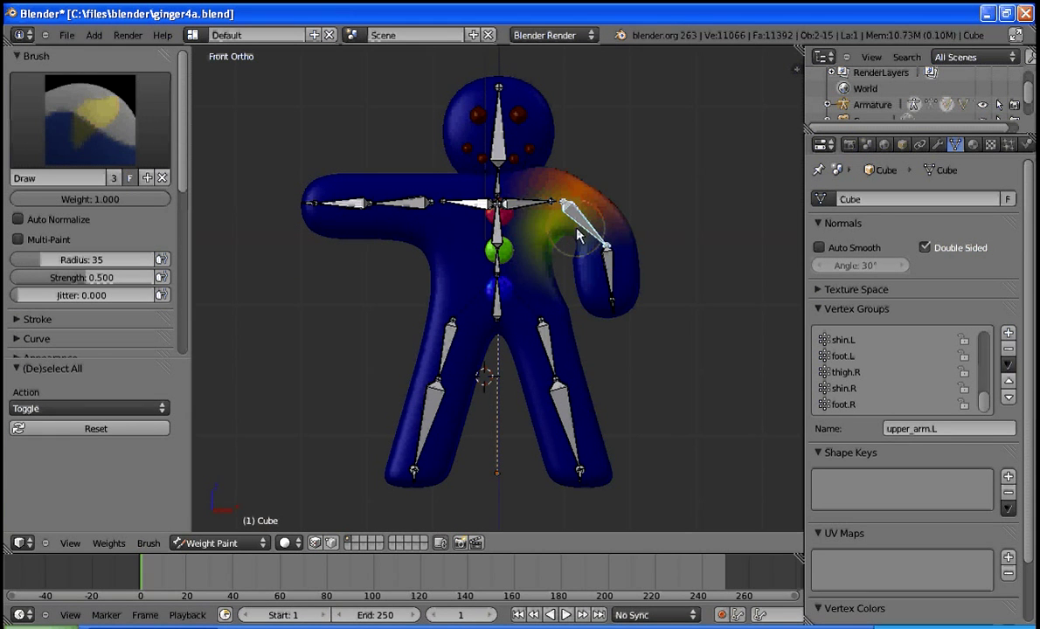
{"action": "key", "text": "r"}
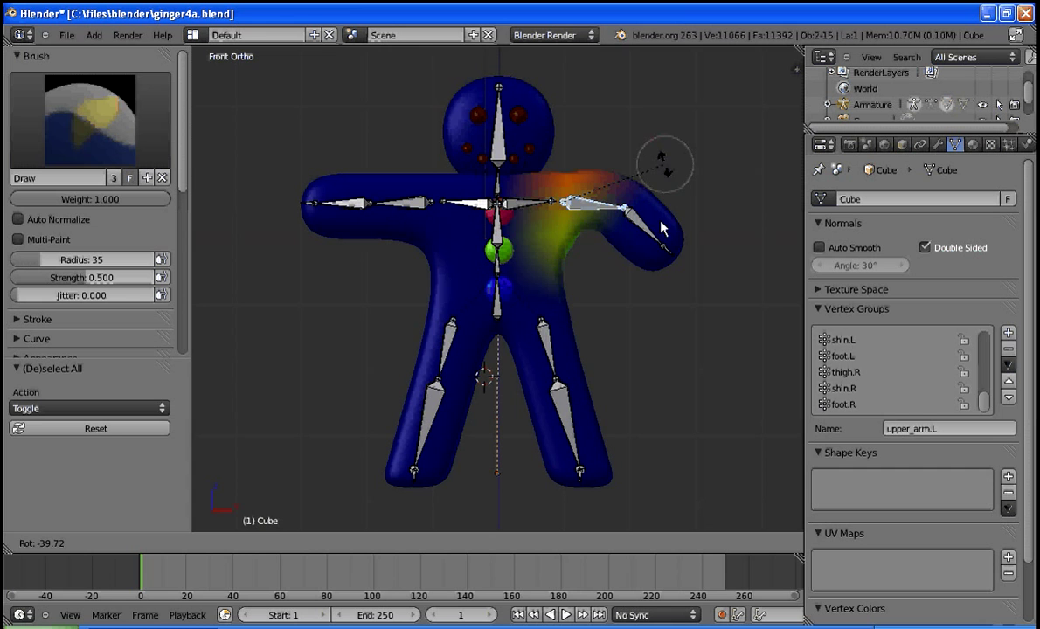
{"action": "key", "text": "Escape"}
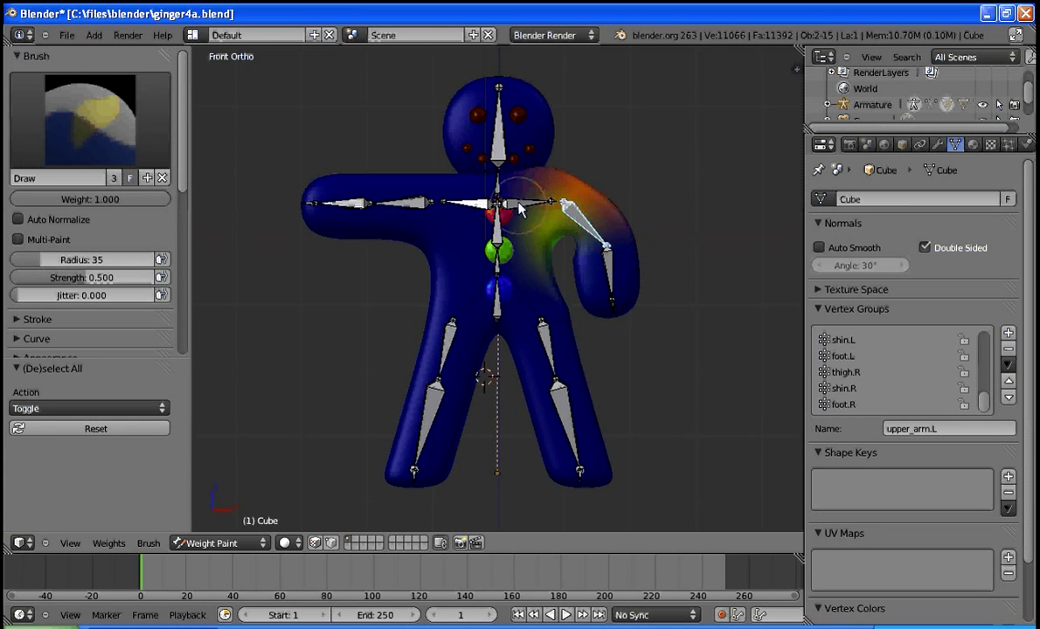
Try rotating the shoulder.L and thigh.L bones in turn to check their weighting, cancelling each rotation
{"action": "right_click", "coordinate": [538, 202]}
{"action": "key", "text": "r"}
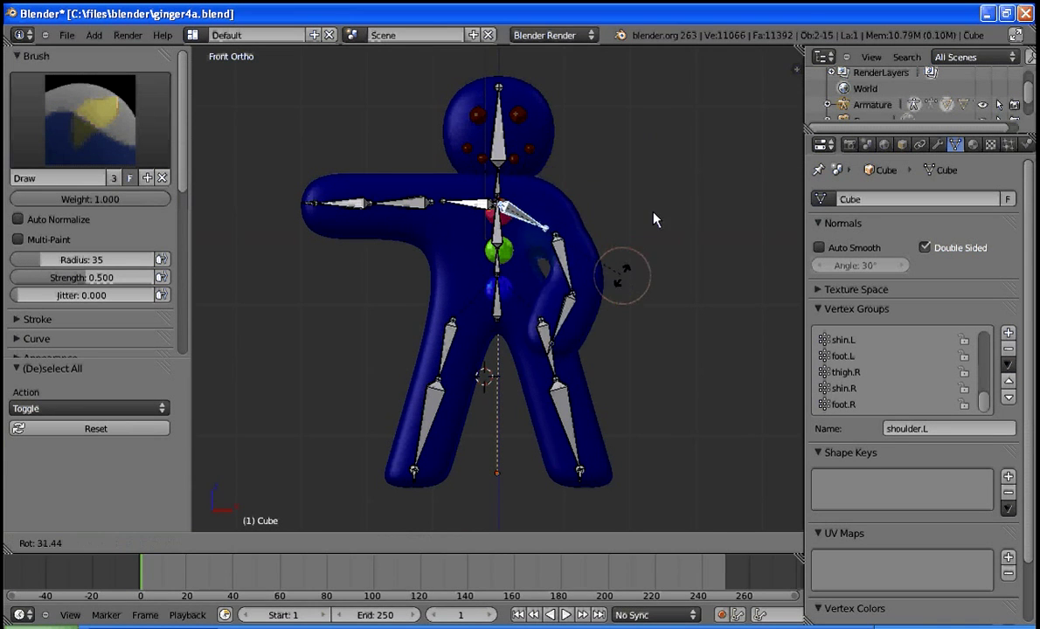
{"action": "key", "text": "Escape"}
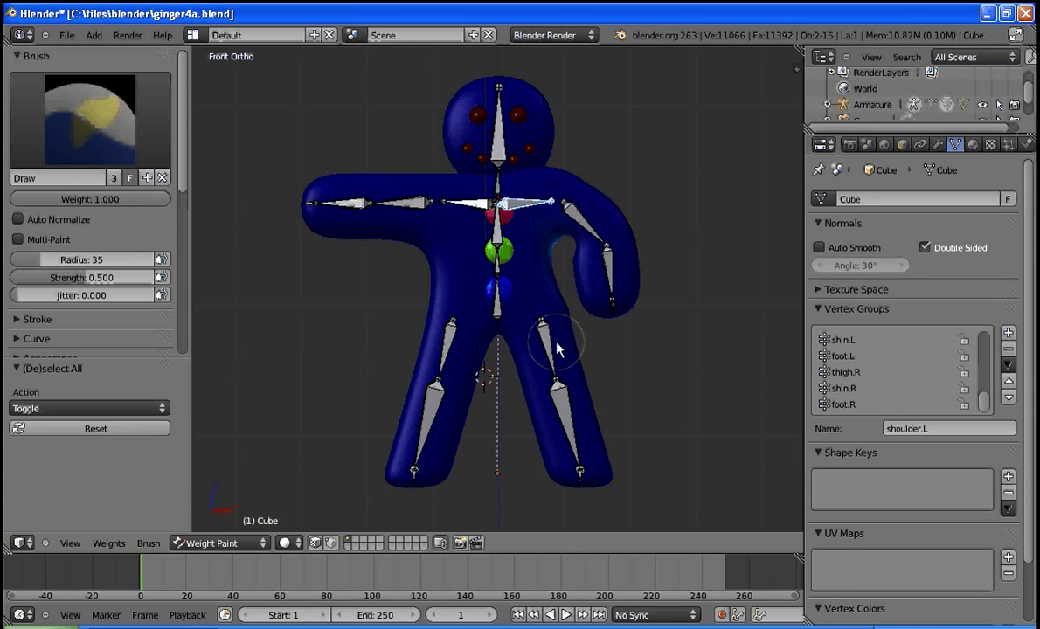
{"action": "right_click", "coordinate": [552, 348]}
{"action": "key", "text": "r"}
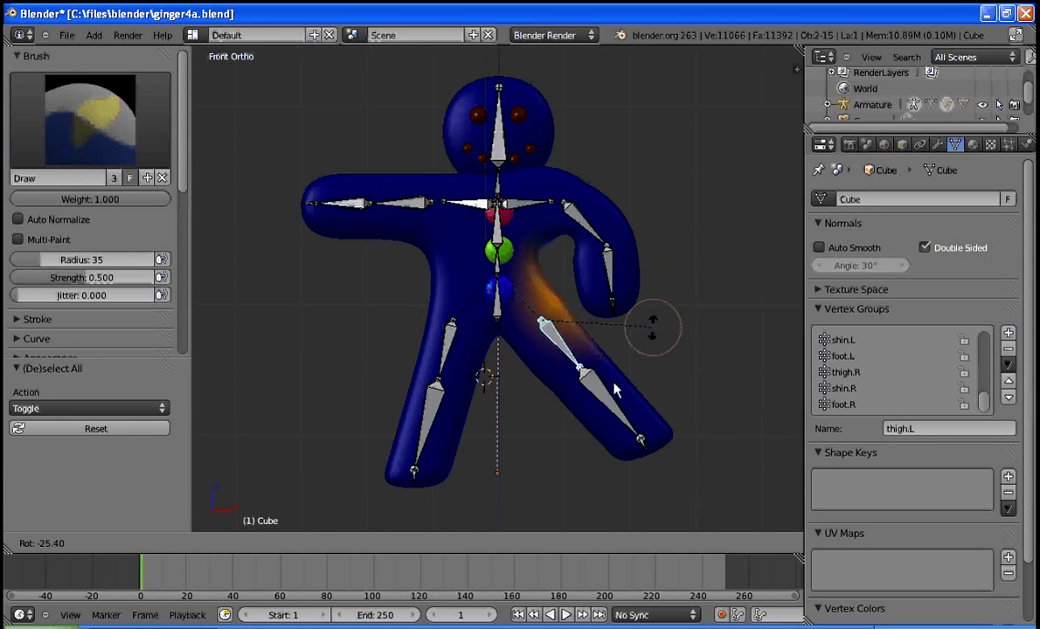
{"action": "key", "text": "Escape"}
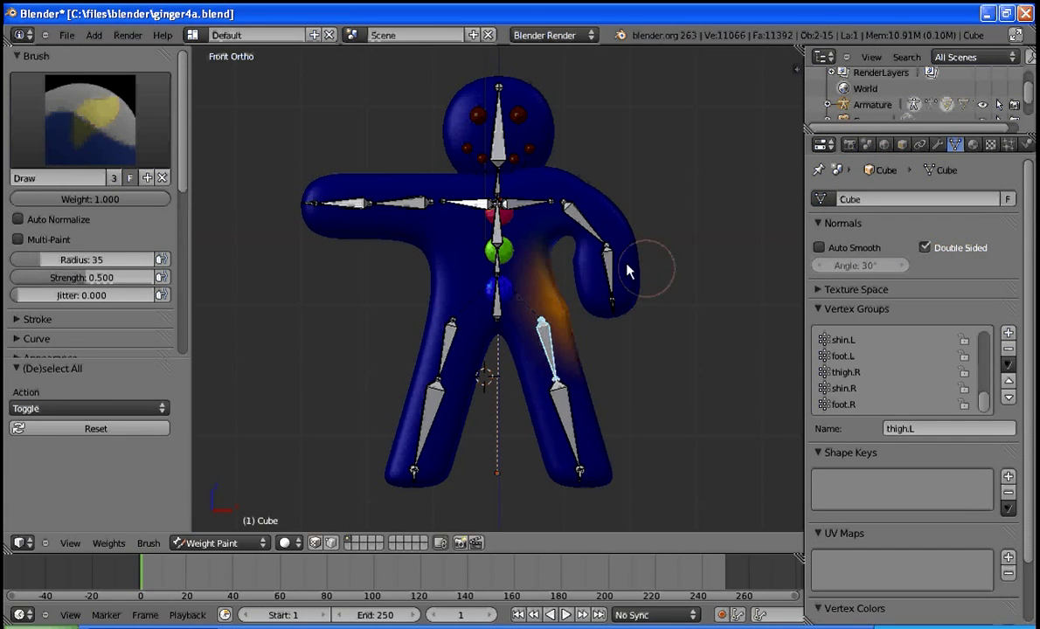
Rotate thigh.L by about -43.5° and paint its influence off the adjoining side of the torso at weight 0.000
{"action": "key", "text": "r"}
{"action": "left_click", "coordinate": [633, 239]}
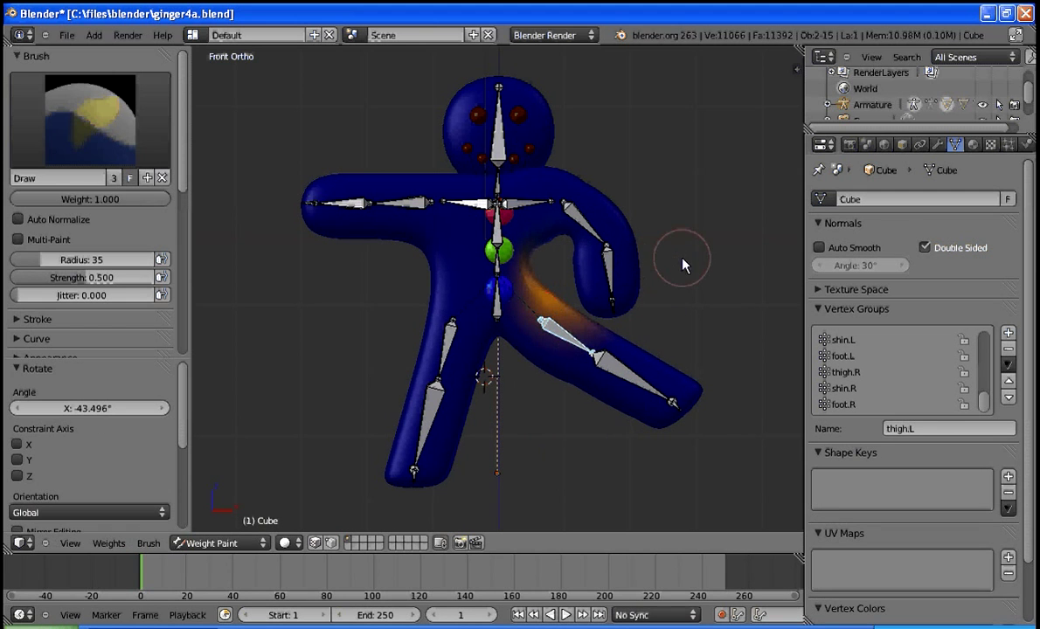
{"action": "left_click", "coordinate": [100, 199]}
{"action": "type", "text": "0.128"}
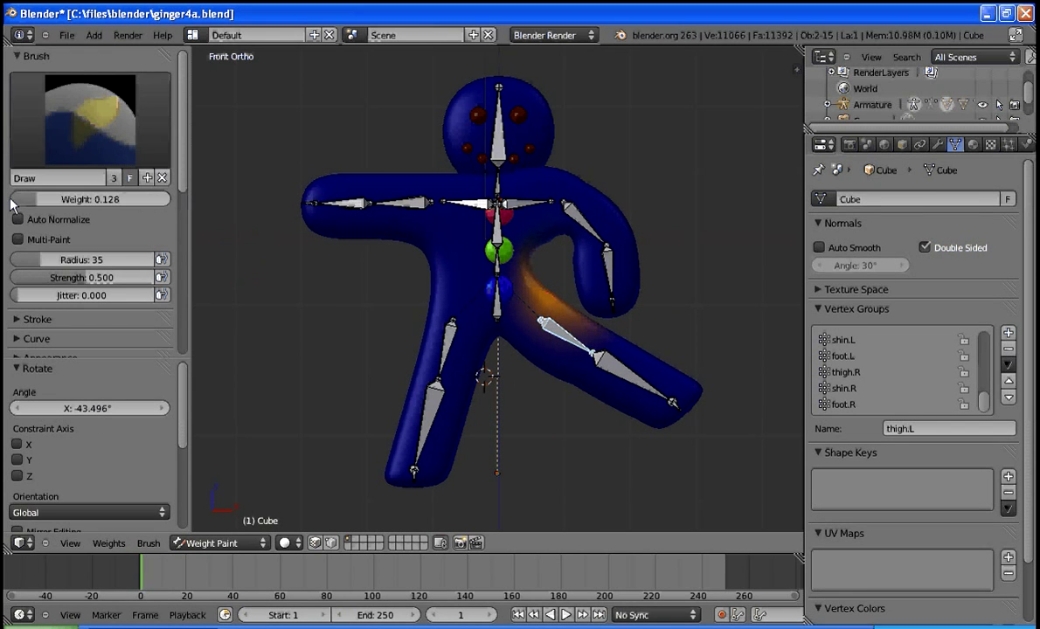
{"action": "key", "text": "Return"}
{"action": "key", "text": "BackSpace"}
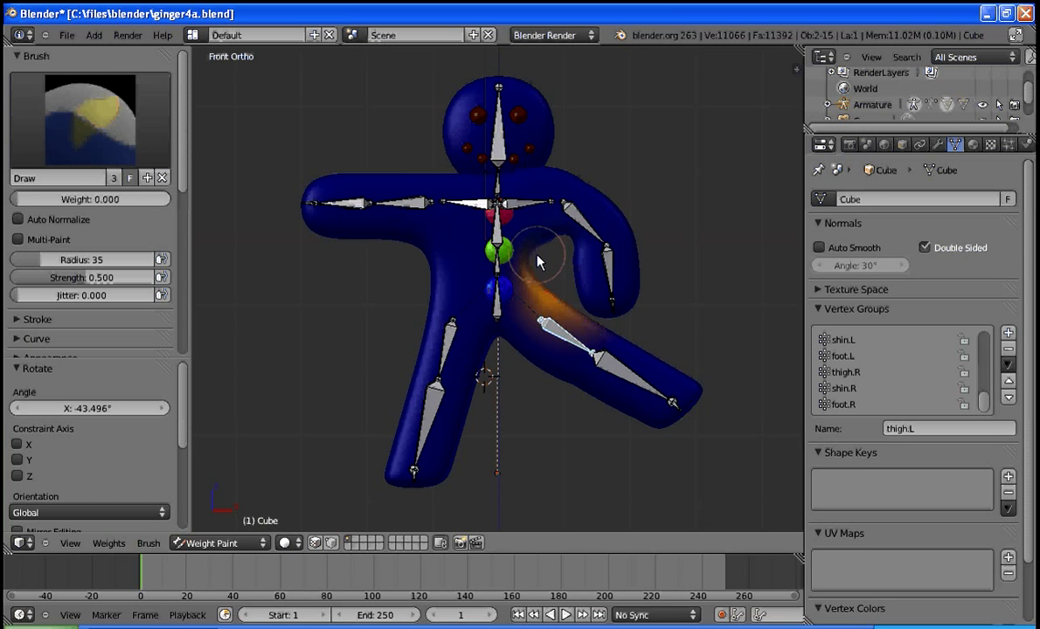
{"action": "mouse_move", "coordinate": [530, 288]}
{"action": "left_mouse_down"}
{"action": "mouse_move", "coordinate": [529, 262]}
{"action": "mouse_move", "coordinate": [524, 292]}
{"action": "mouse_move", "coordinate": [506, 281]}
{"action": "mouse_move", "coordinate": [526, 285]}
{"action": "mouse_move", "coordinate": [512, 237]}
{"action": "mouse_move", "coordinate": [549, 267]}
{"action": "mouse_move", "coordinate": [518, 273]}
{"action": "mouse_move", "coordinate": [528, 280]}
{"action": "mouse_move", "coordinate": [526, 266]}
{"action": "mouse_move", "coordinate": [512, 302]}
{"action": "mouse_move", "coordinate": [526, 291]}
{"action": "mouse_move", "coordinate": [539, 342]}
{"action": "mouse_move", "coordinate": [549, 305]}
{"action": "mouse_move", "coordinate": [539, 312]}
{"action": "mouse_move", "coordinate": [541, 252]}
{"action": "mouse_move", "coordinate": [538, 312]}
{"action": "mouse_move", "coordinate": [522, 261]}
{"action": "mouse_move", "coordinate": [509, 301]}
{"action": "mouse_move", "coordinate": [527, 299]}
{"action": "mouse_move", "coordinate": [528, 259]}
{"action": "mouse_move", "coordinate": [544, 287]}
{"action": "mouse_move", "coordinate": [623, 338]}
{"action": "mouse_move", "coordinate": [616, 368]}
{"action": "left_mouse_up"}
Try rotating the shin.L and head bones in turn to check their weighting, leaving both in their original positions
{"action": "right_click", "coordinate": [616, 368]}
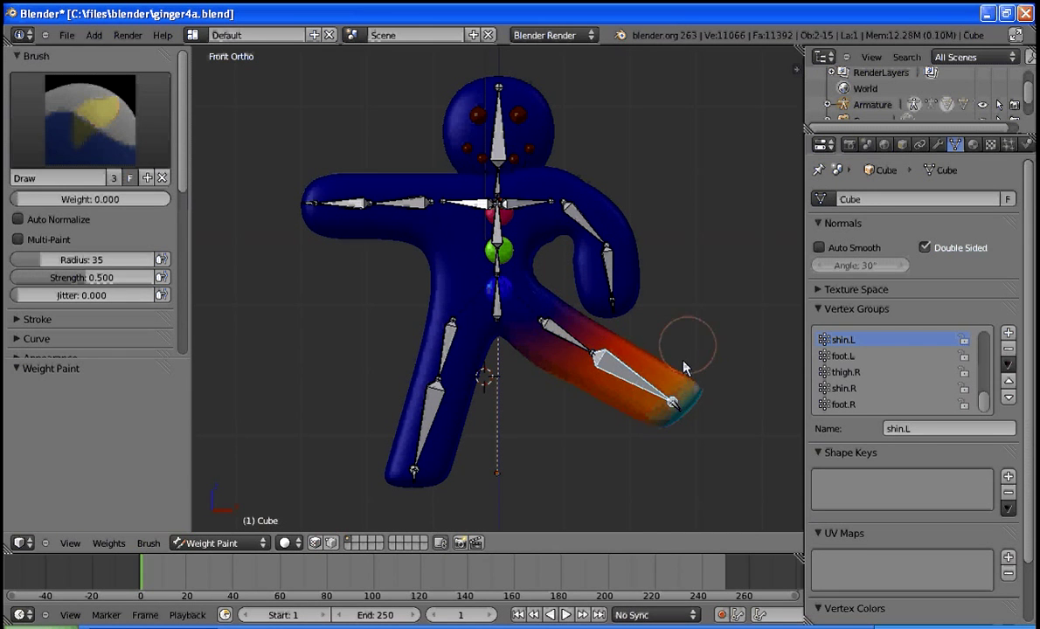
{"action": "key", "text": "r"}
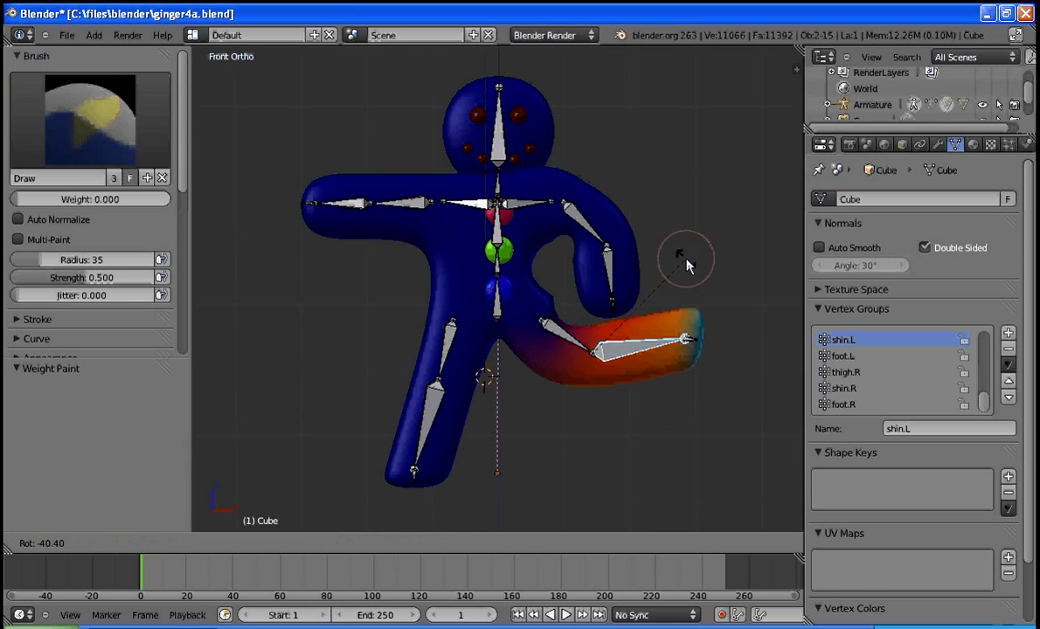
{"action": "left_click", "coordinate": [677, 378]}
{"action": "right_click", "coordinate": [524, 166]}
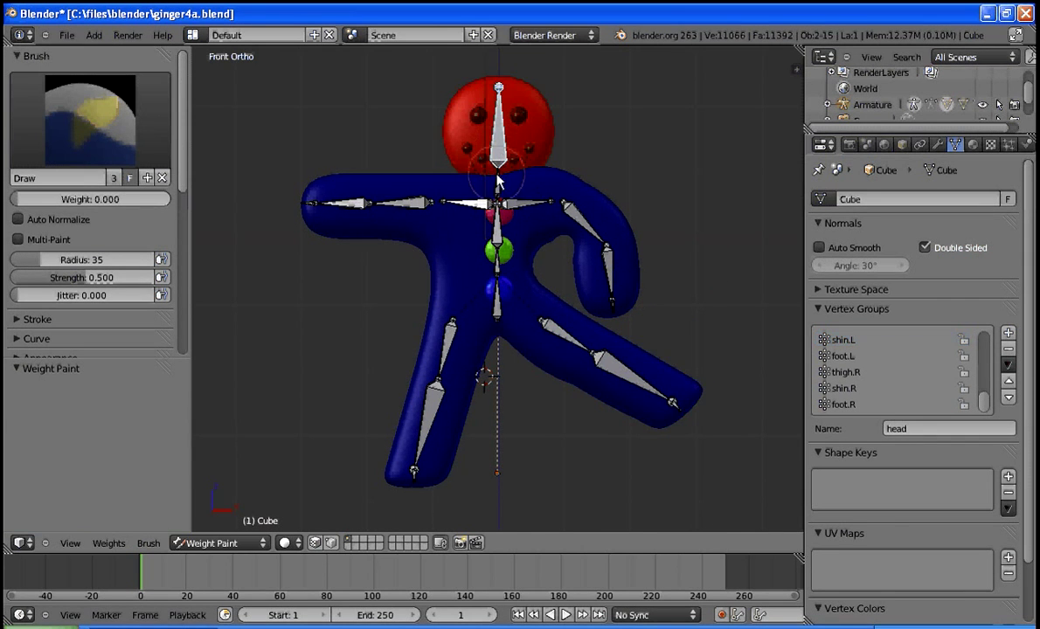
{"action": "key", "text": "r"}
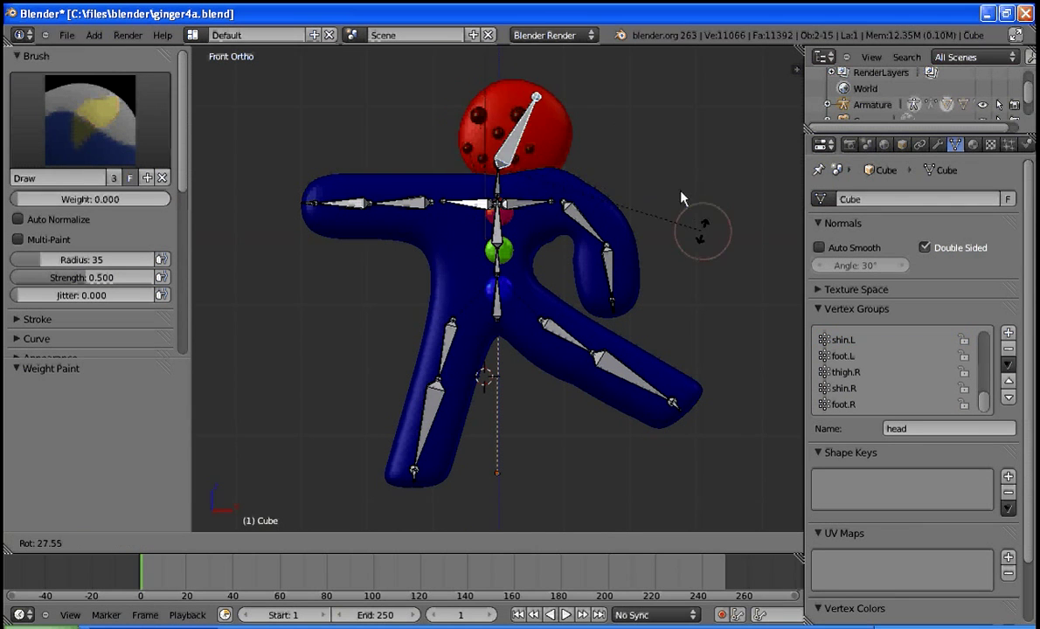
{"action": "right_click", "coordinate": [623, 147]}
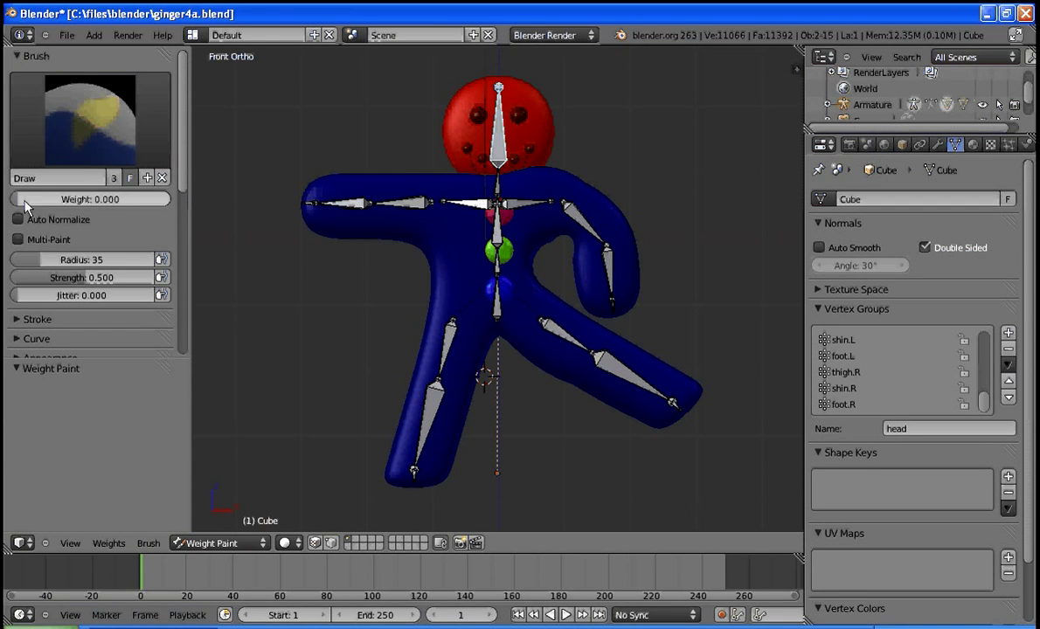
Paint head influence across the neck and upper shoulders at weight 1.000, and test it with cancelled rotations of the head bone
{"action": "left_click_drag", "start_coordinate": [26, 205], "coordinate": [183, 204]}
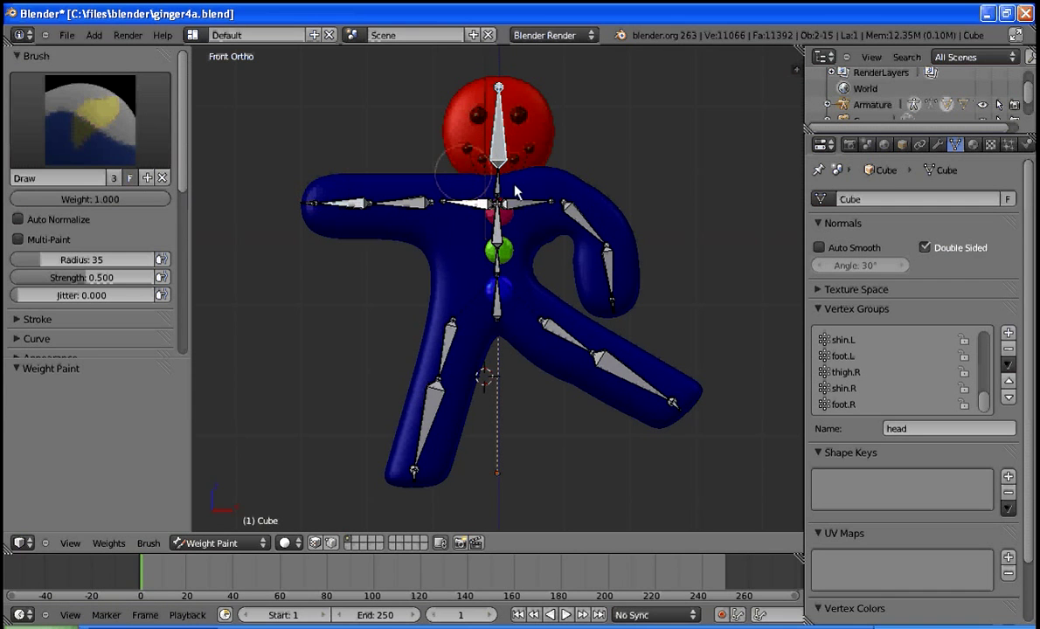
{"action": "mouse_move", "coordinate": [515, 192]}
{"action": "left_mouse_down"}
{"action": "mouse_move", "coordinate": [527, 179]}
{"action": "mouse_move", "coordinate": [450, 170]}
{"action": "mouse_move", "coordinate": [471, 179]}
{"action": "left_mouse_up"}
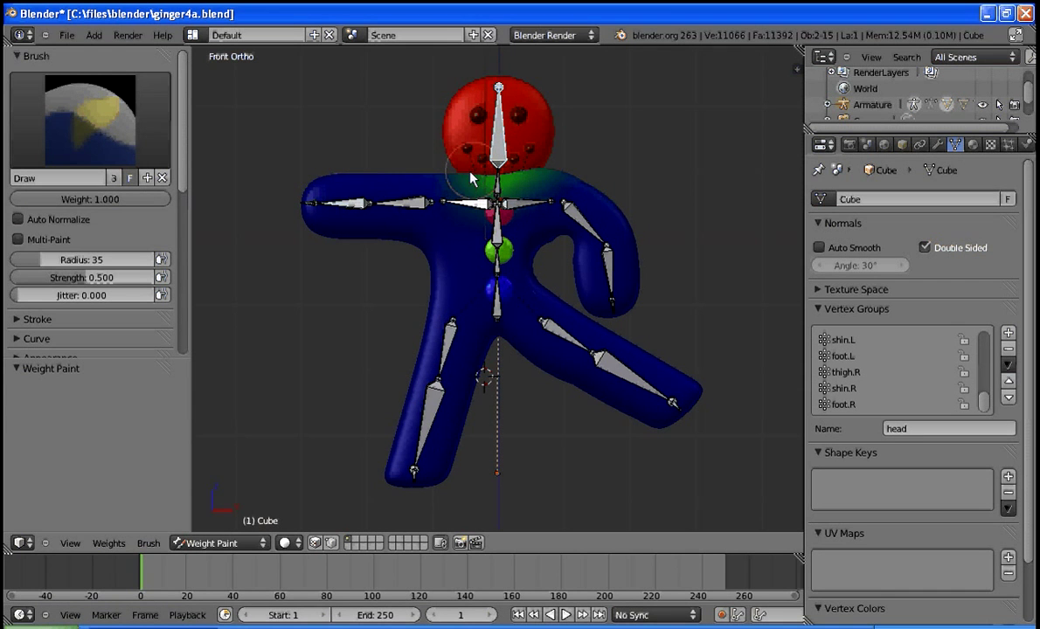
{"action": "key", "text": "r"}
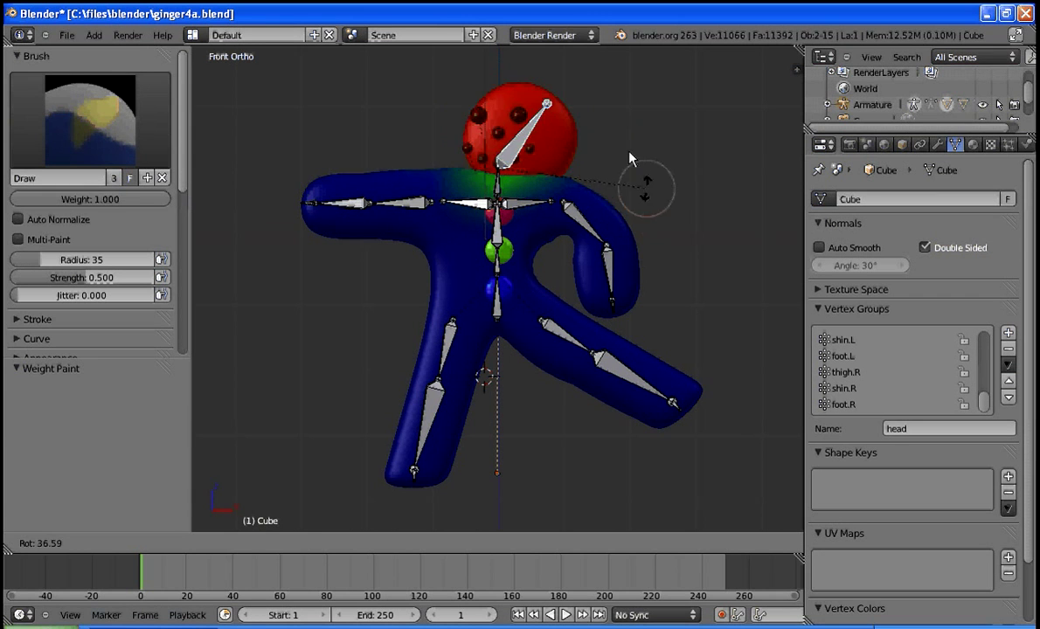
{"action": "right_click", "coordinate": [591, 134]}
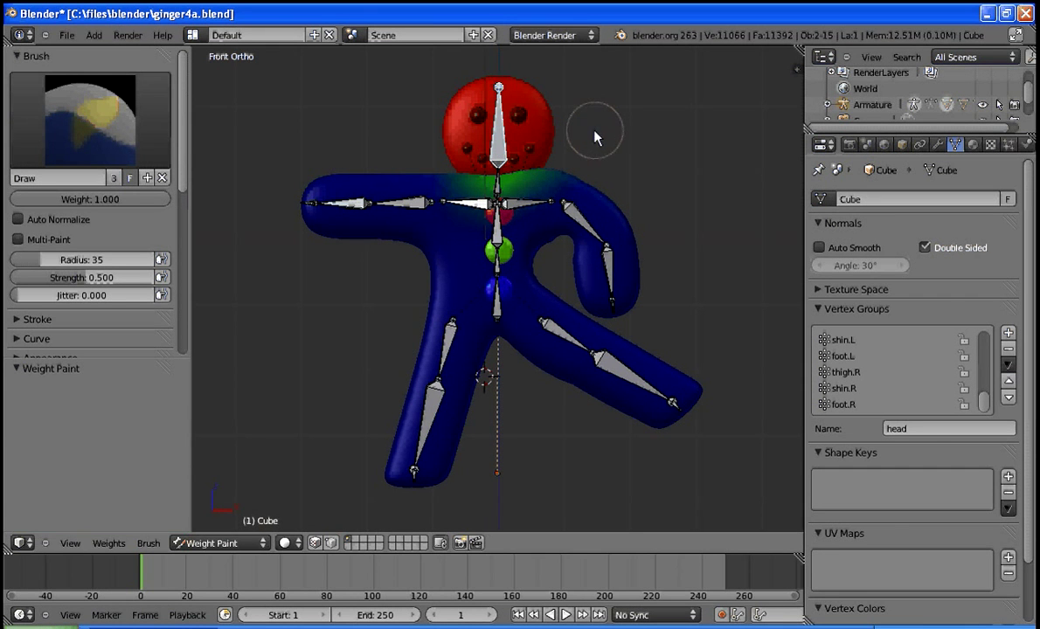
{"action": "key", "text": "r"}
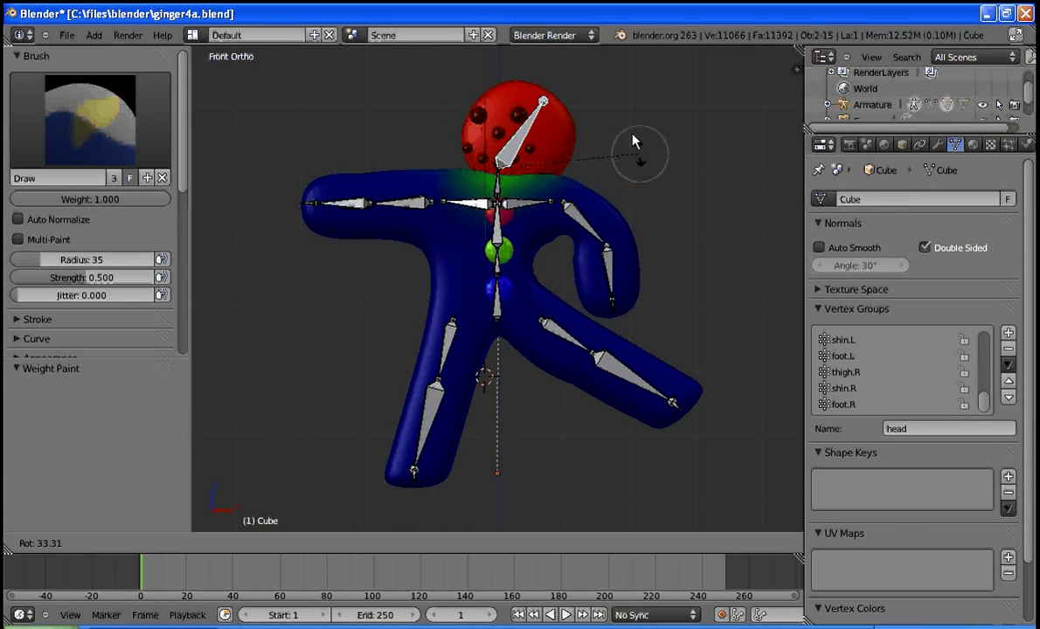
{"action": "right_click", "coordinate": [576, 115]}
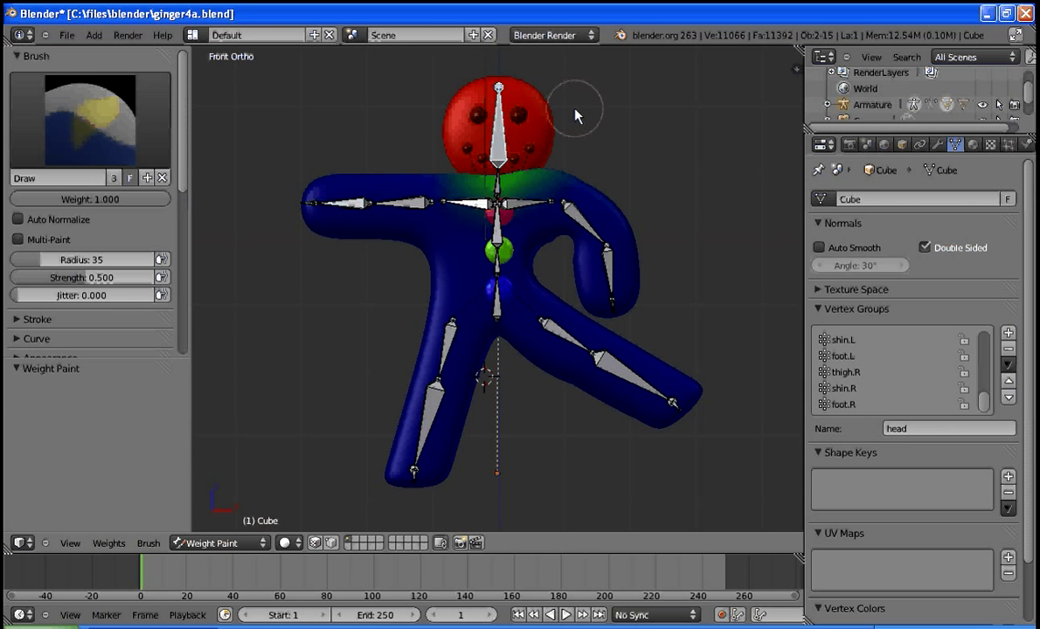
Display the influence of upper_arm.L and rotate the forearm.R bone upward by about 97.2°
{"action": "right_click", "coordinate": [614, 266]}
{"action": "right_click", "coordinate": [579, 220]}
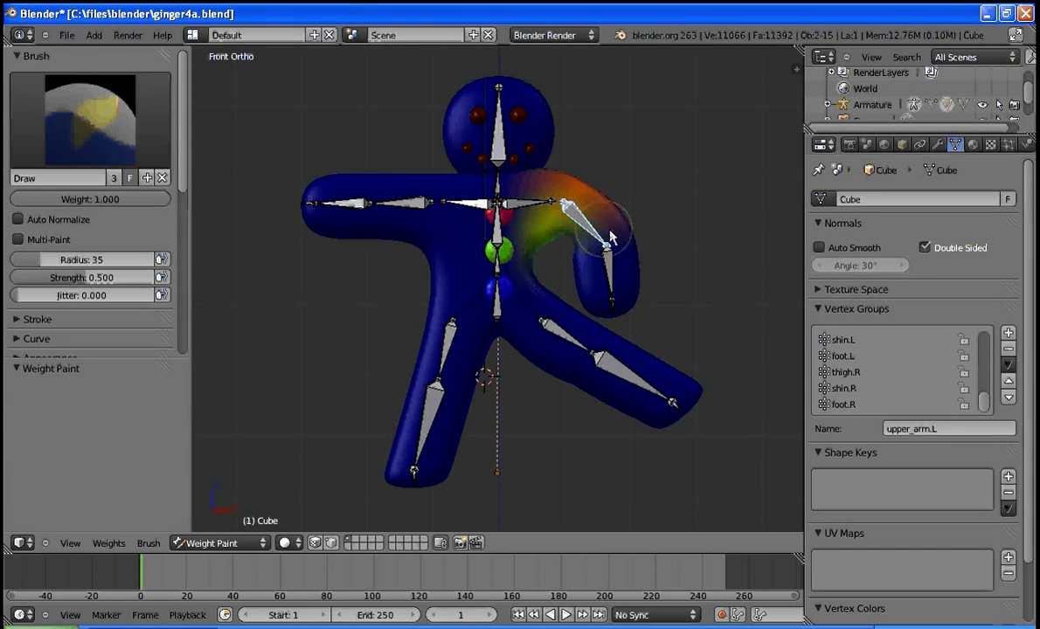
{"action": "right_click", "coordinate": [315, 190]}
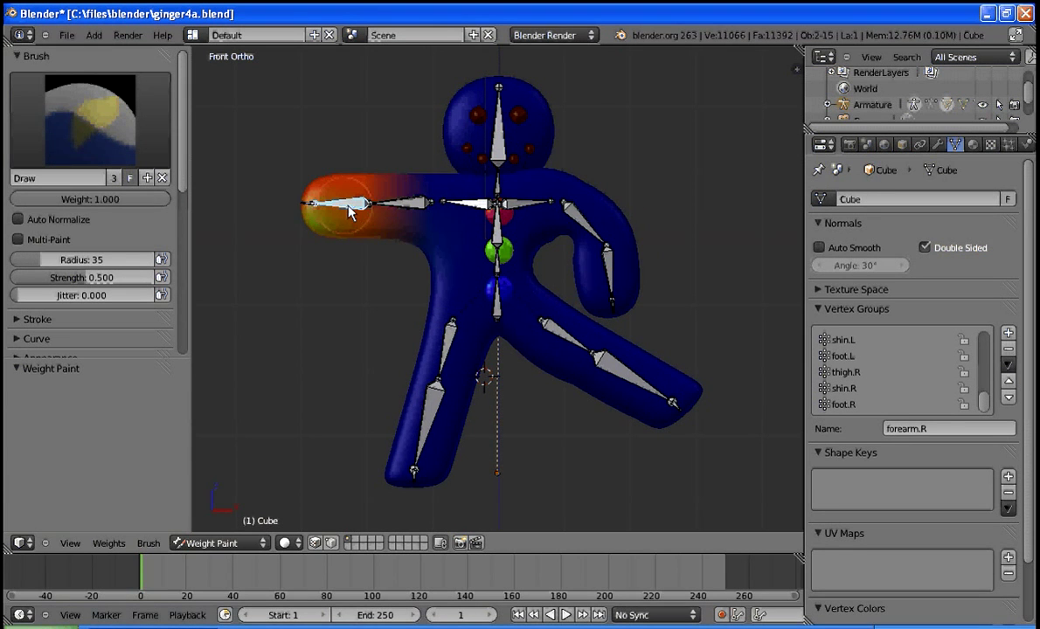
{"action": "key", "text": "r"}
{"action": "left_click", "coordinate": [428, 368]}
Bend the shin.R bone by about -60.5°, and fine-tune it with a further rotation of about 3.8°
{"action": "right_click", "coordinate": [403, 383]}
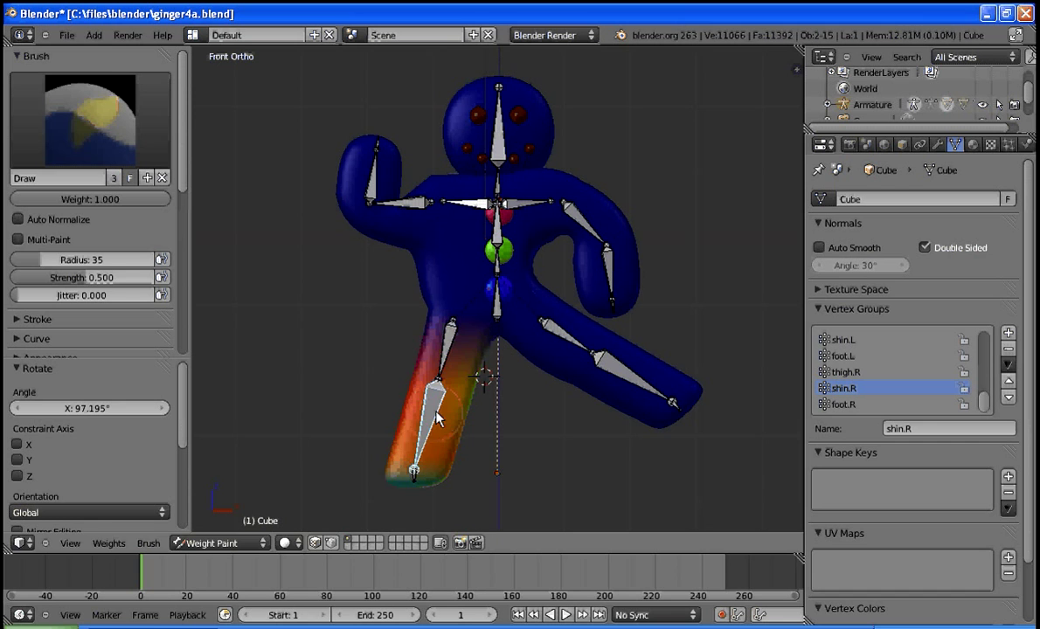
{"action": "key", "text": "r"}
{"action": "left_click", "coordinate": [510, 422]}
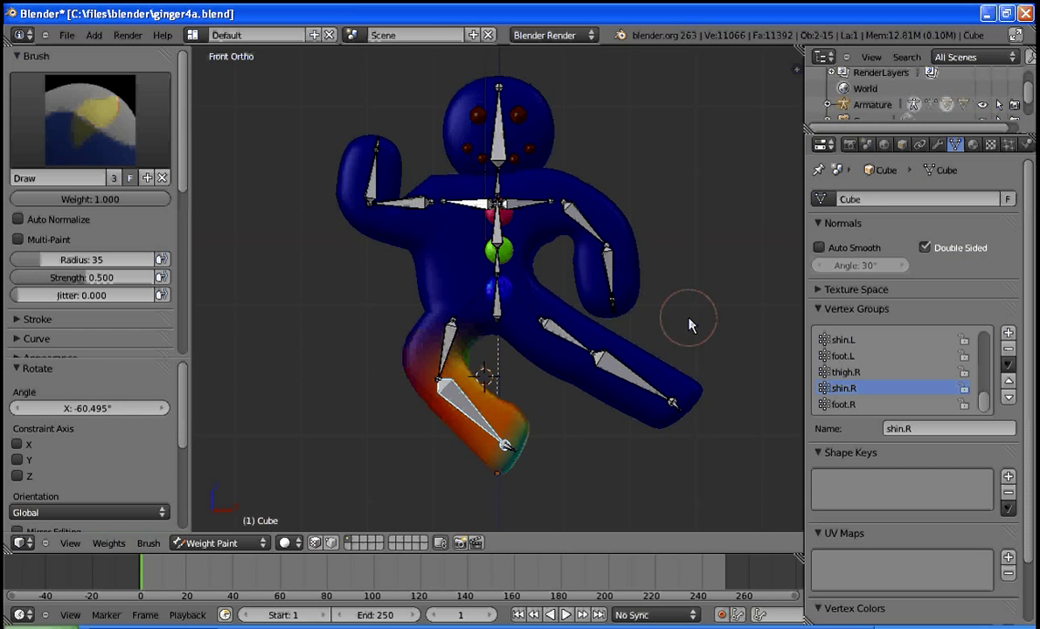
{"action": "key", "text": "r"}
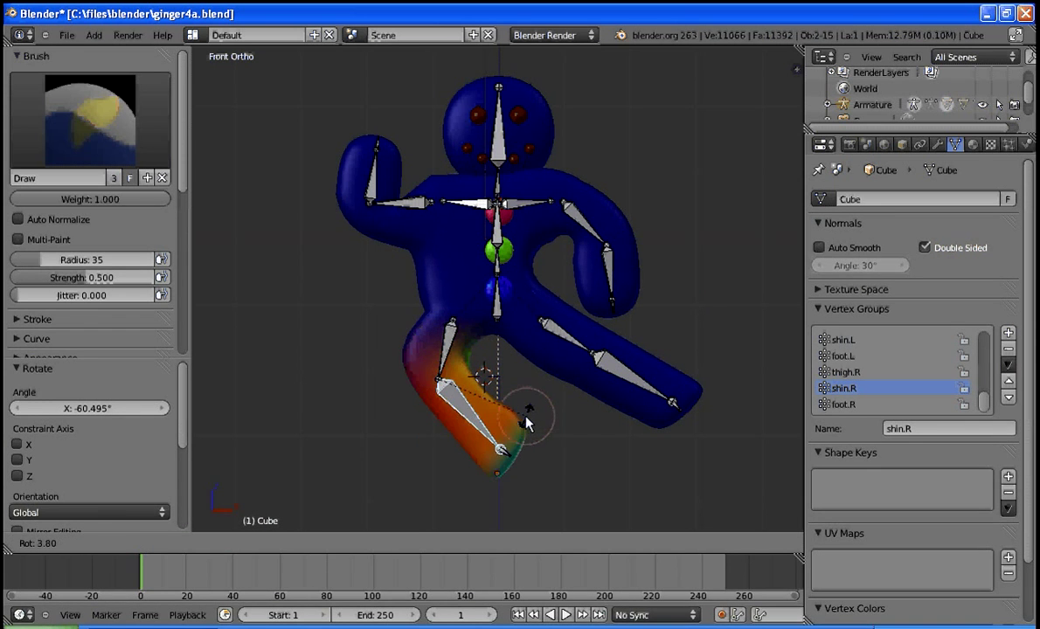
{"action": "left_click", "coordinate": [534, 424]}
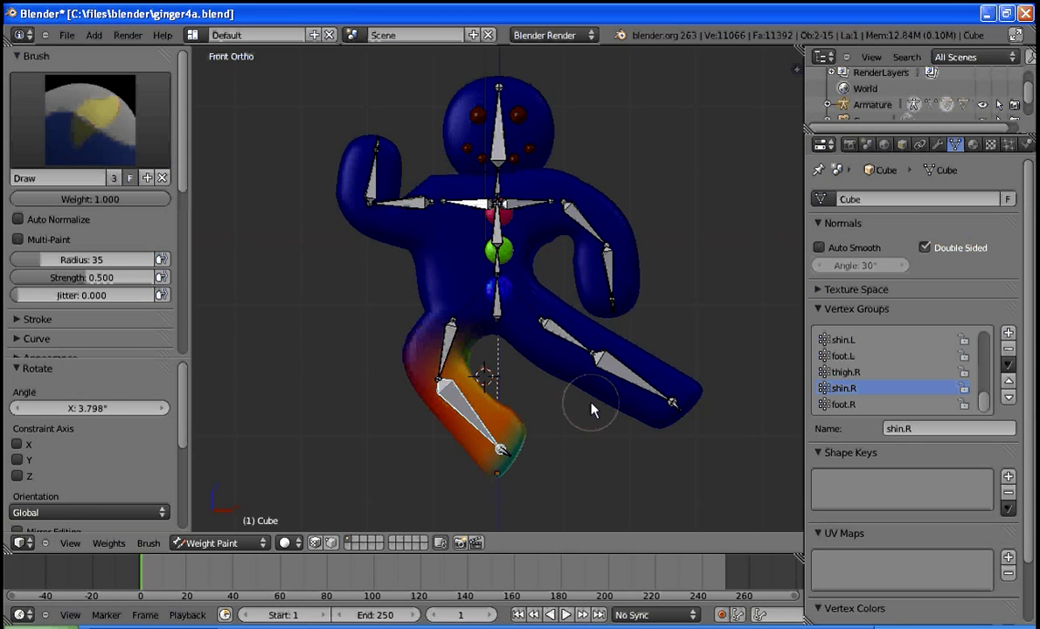
Select all of the armature's bones and clear their pose rotations
{"action": "key", "text": "a"}
{"action": "key", "text": "a"}
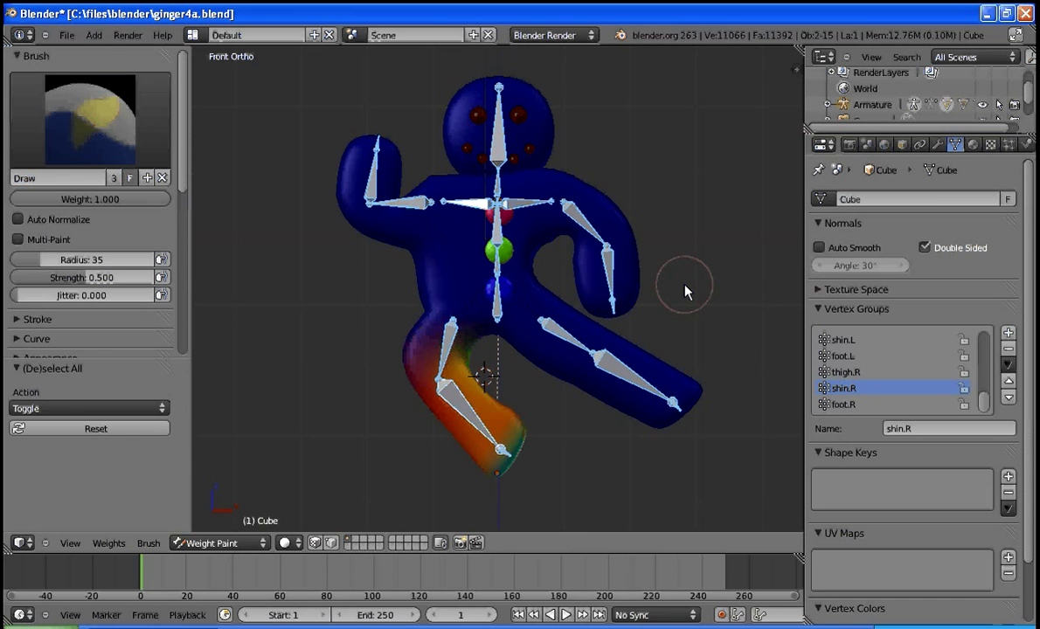
{"action": "key", "text": "alt+r"}
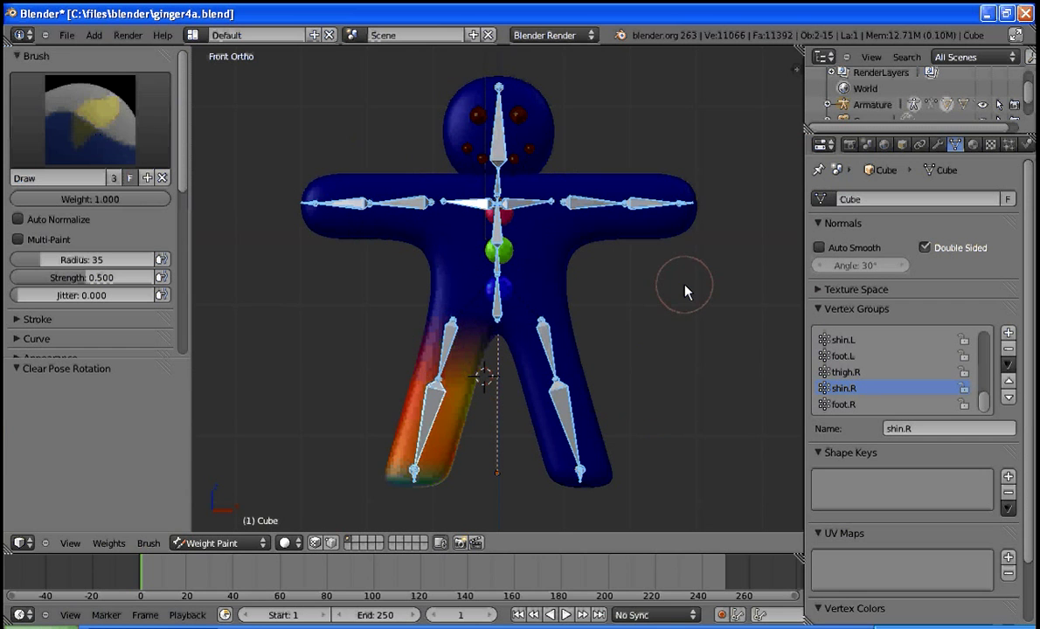